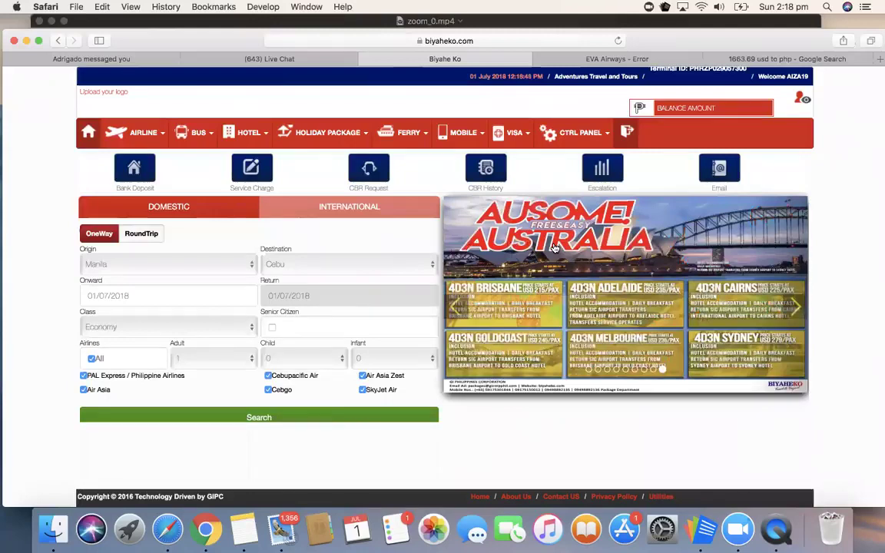
# Step: Cycle the promo banner and toggle the search form between international and domestic flights
pyautogui.click(795, 306)
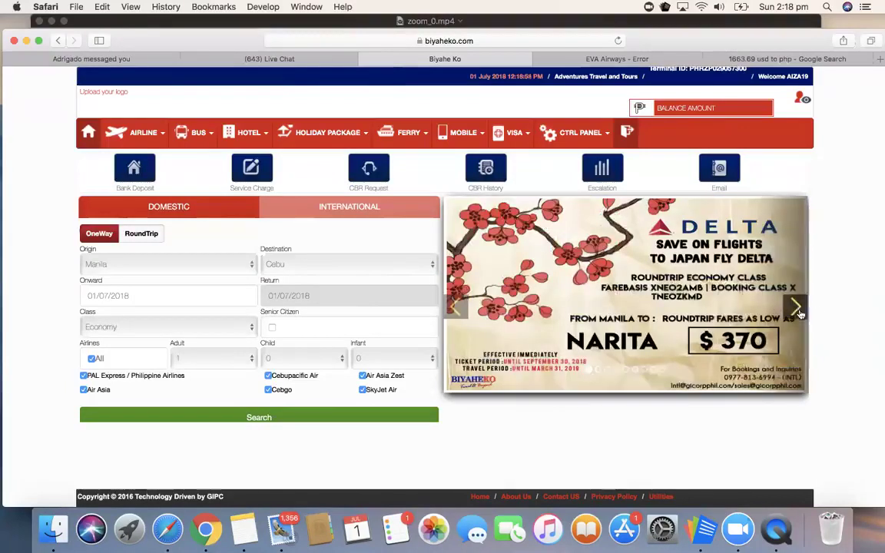
pyautogui.click(795, 307)
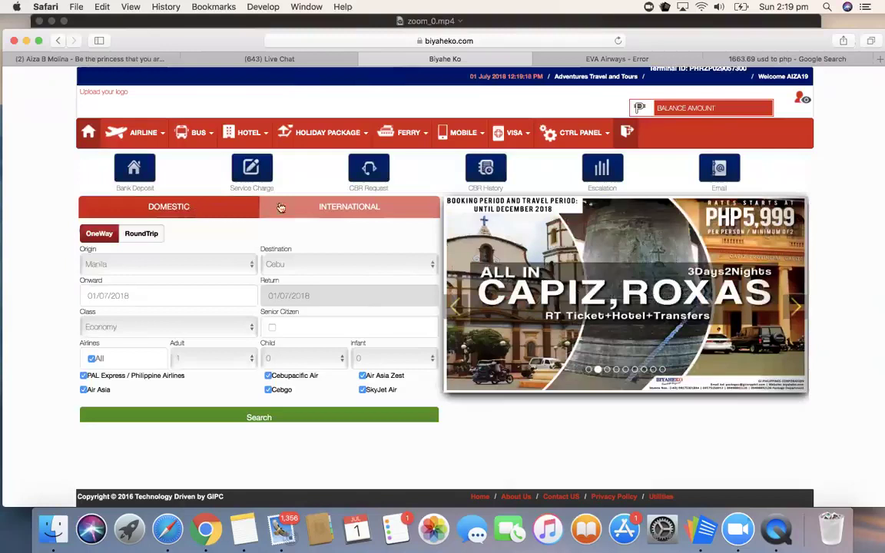
pyautogui.click(374, 206)
pyautogui.click(209, 210)
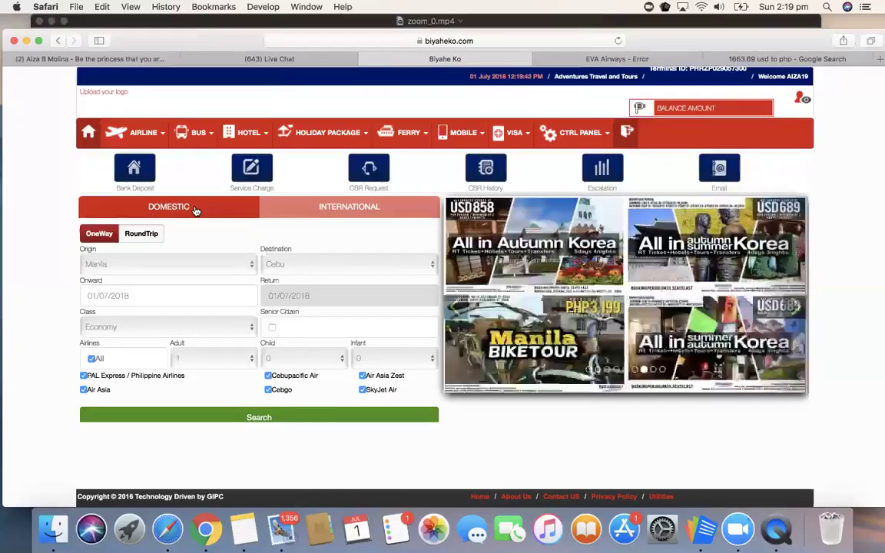
pyautogui.click(336, 213)
pyautogui.click(225, 212)
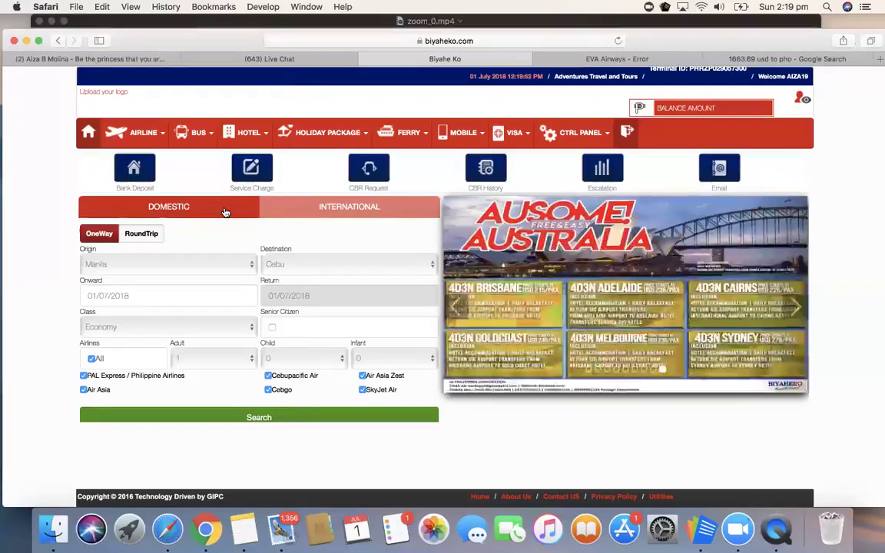
pyautogui.click(327, 215)
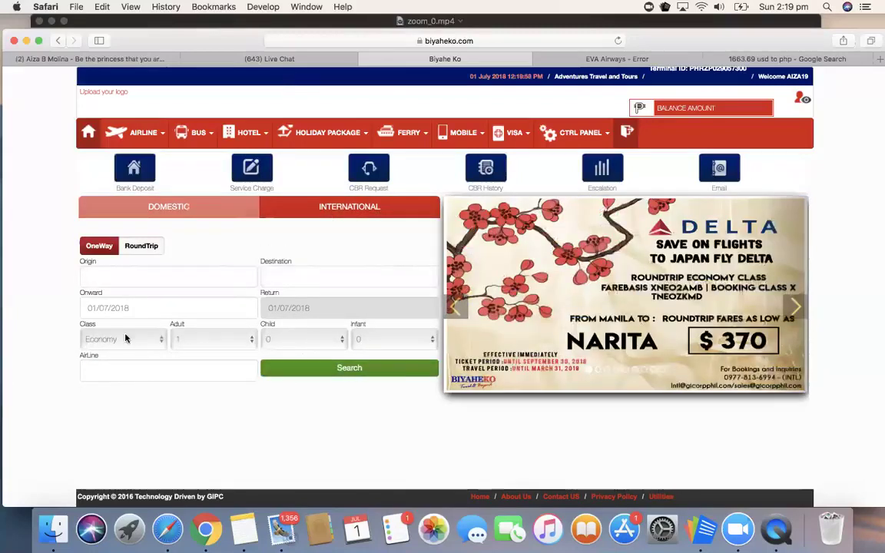
pyautogui.click(183, 268)
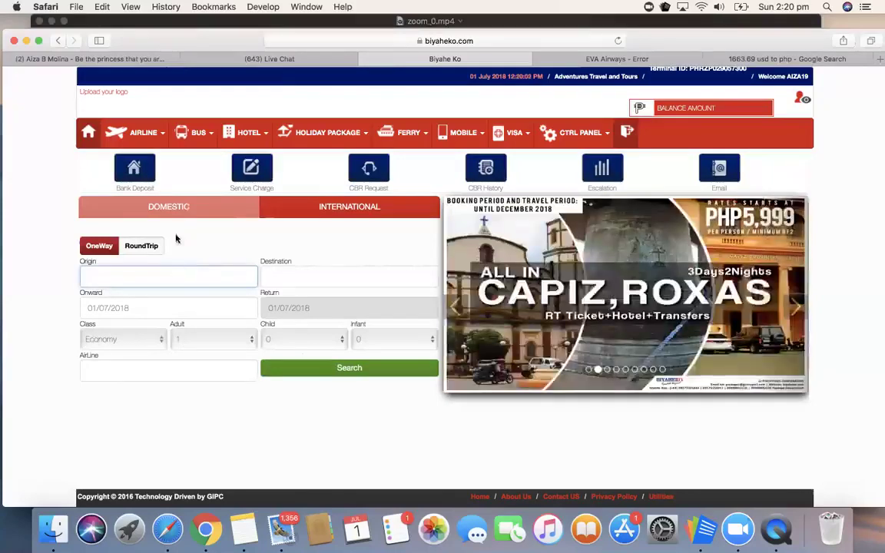
pyautogui.click(185, 208)
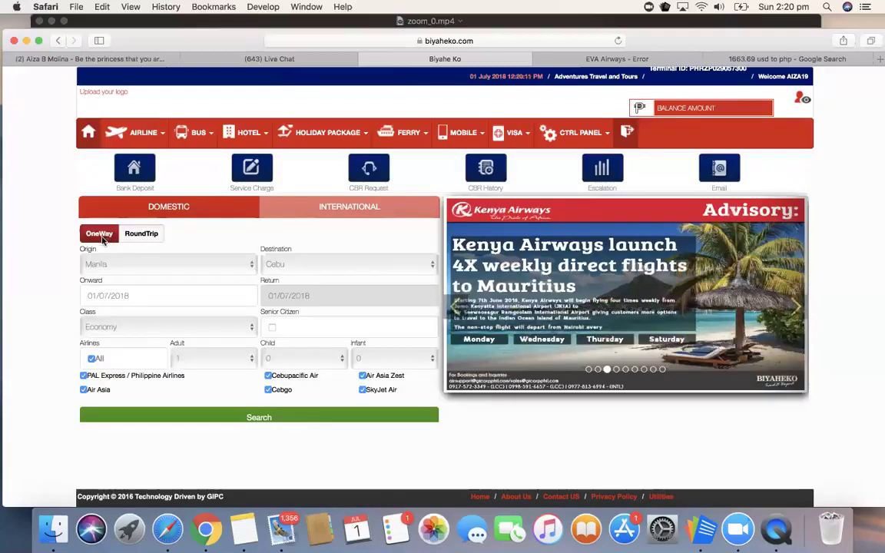
# Step: Search Notes for 'inqui' and select the STARLEGEND INQUIRIES Tacloban–Manila request details
pyautogui.click(244, 529)
pyautogui.click(747, 151)
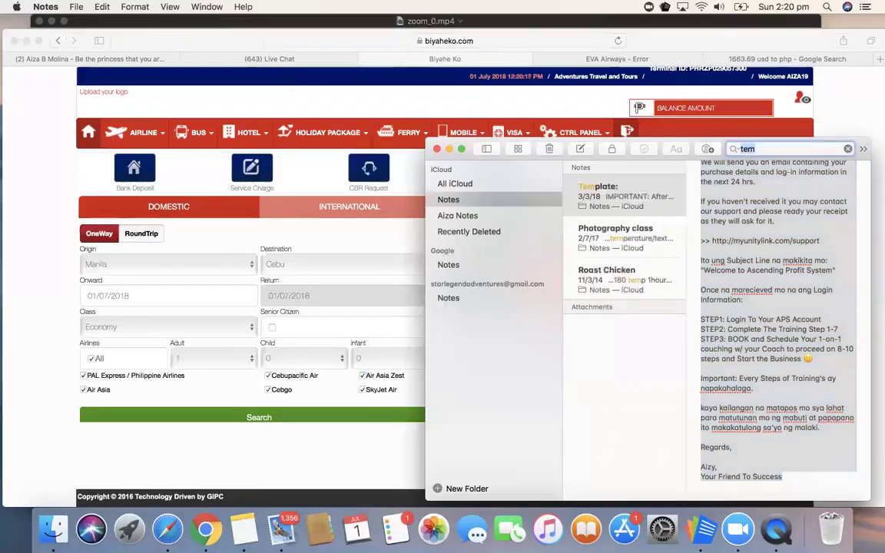
pyautogui.press('BackSpace')
pyautogui.write('book')
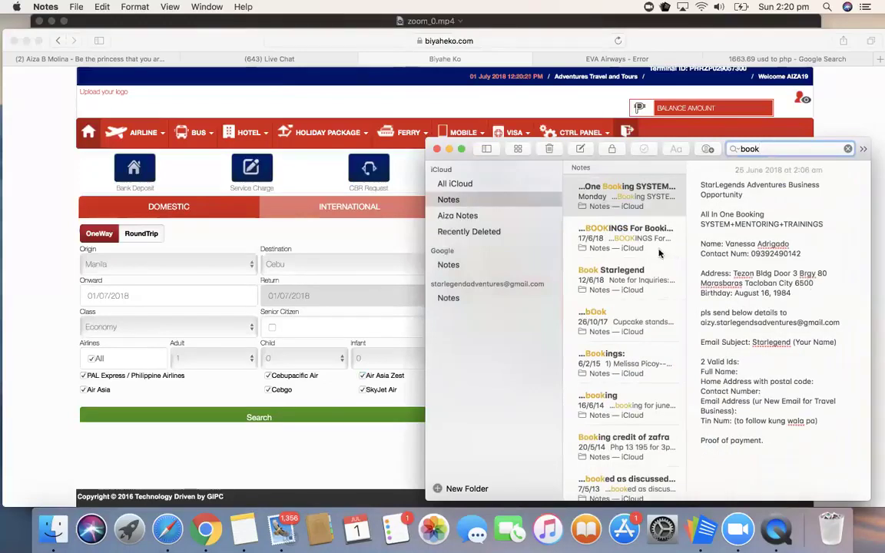
pyautogui.doubleClick(748, 148)
pyautogui.press('BackSpace')
pyautogui.write('inqui')
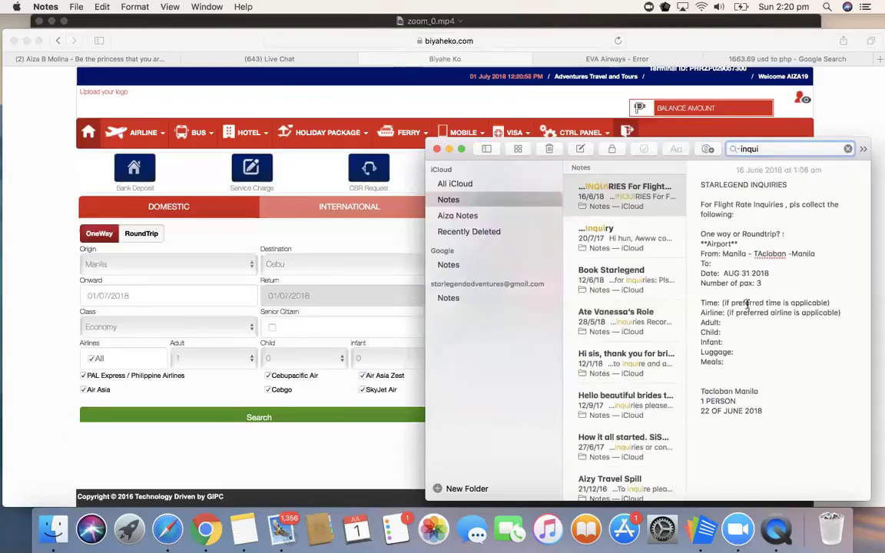
pyautogui.moveTo(700, 204); pyautogui.dragTo(771, 427)
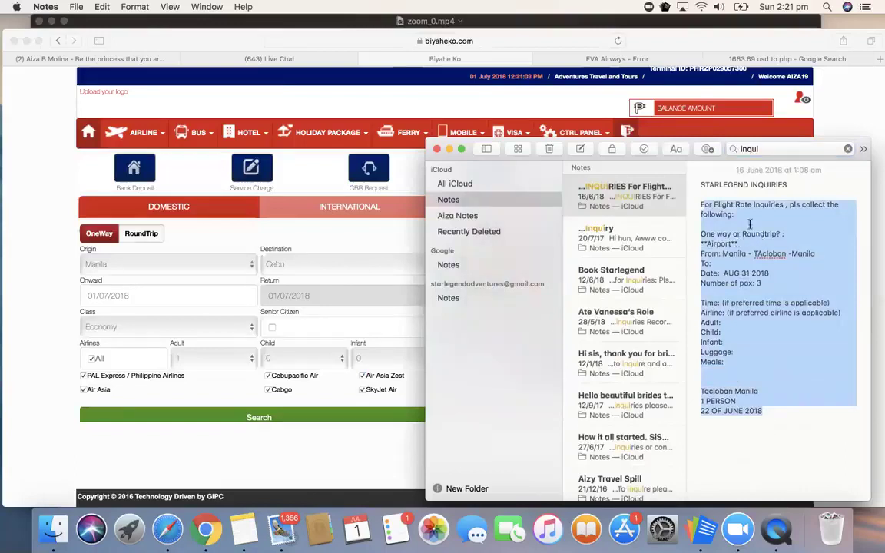
pyautogui.click(269, 211)
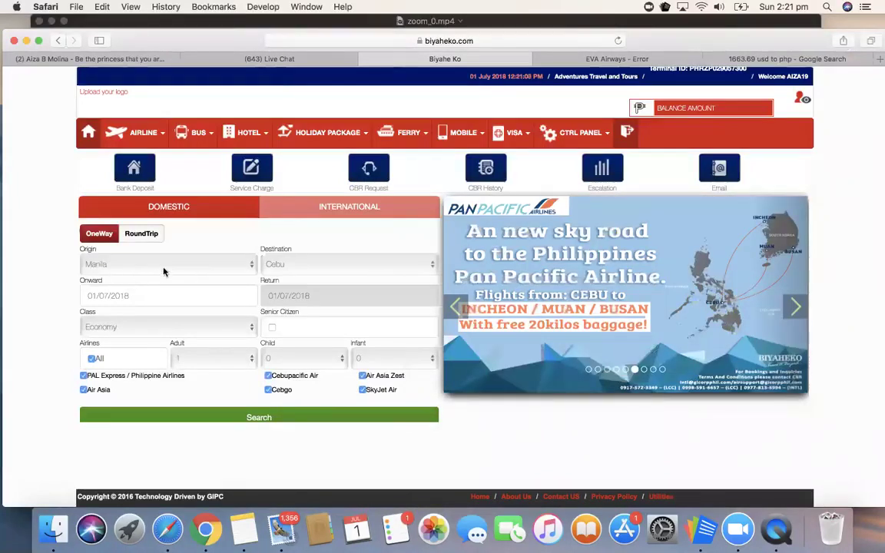
# Step: Set the origin to Tacloban and the destination to Manila
pyautogui.click(164, 269)
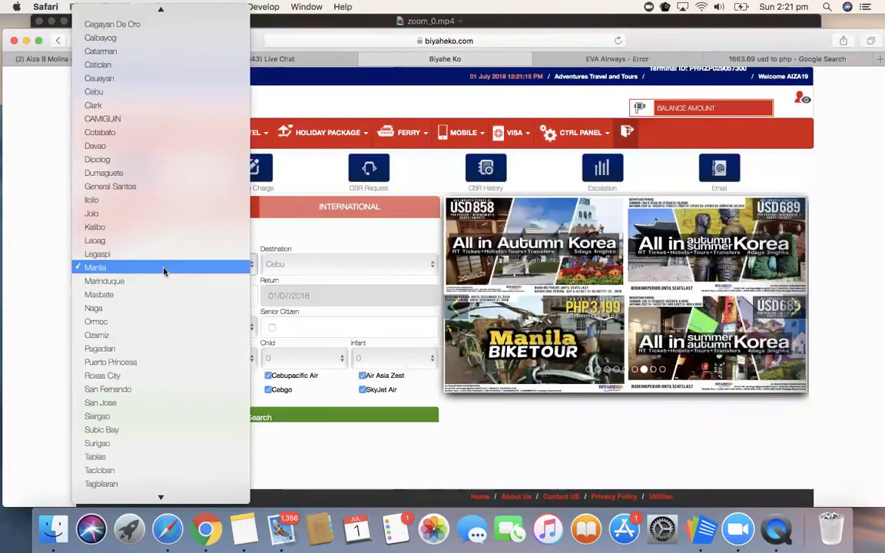
pyautogui.write('tac')
pyautogui.press('Return')
pyautogui.click(345, 263)
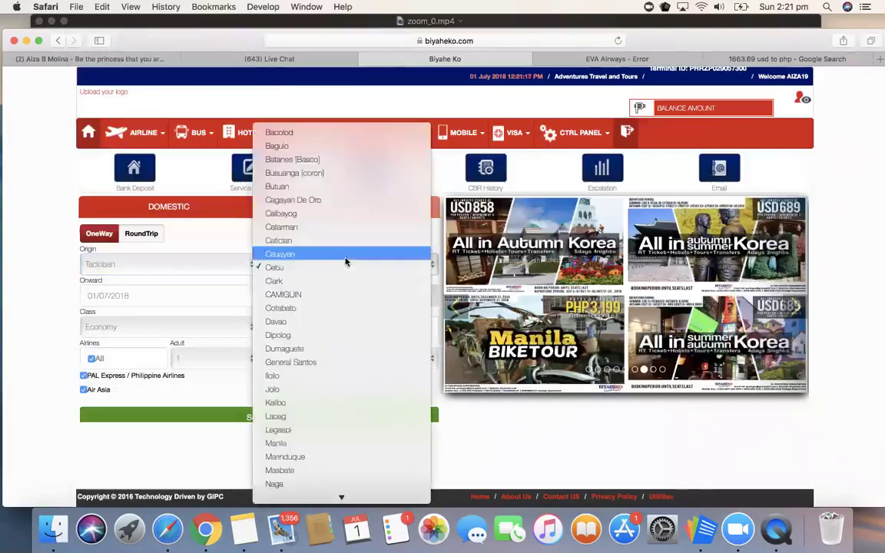
pyautogui.write('man')
pyautogui.press('Return')
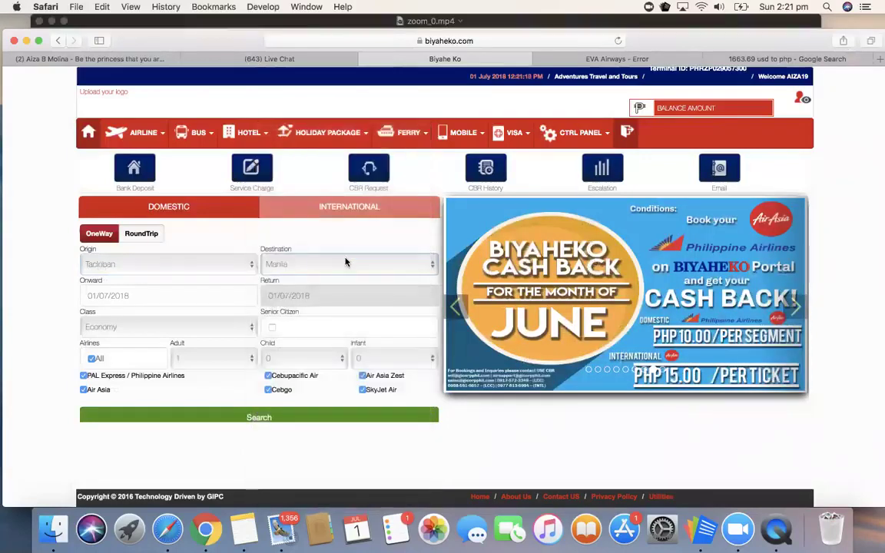
# Step: Set the departure date to 31 August 2018 and run the flight search
pyautogui.click(164, 295)
pyautogui.click(197, 163)
pyautogui.click(178, 253)
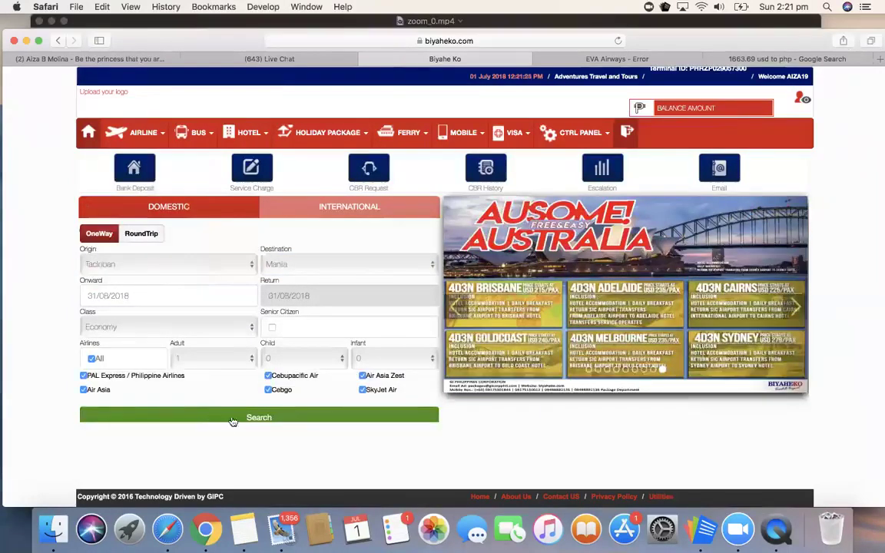
pyautogui.click(233, 418)
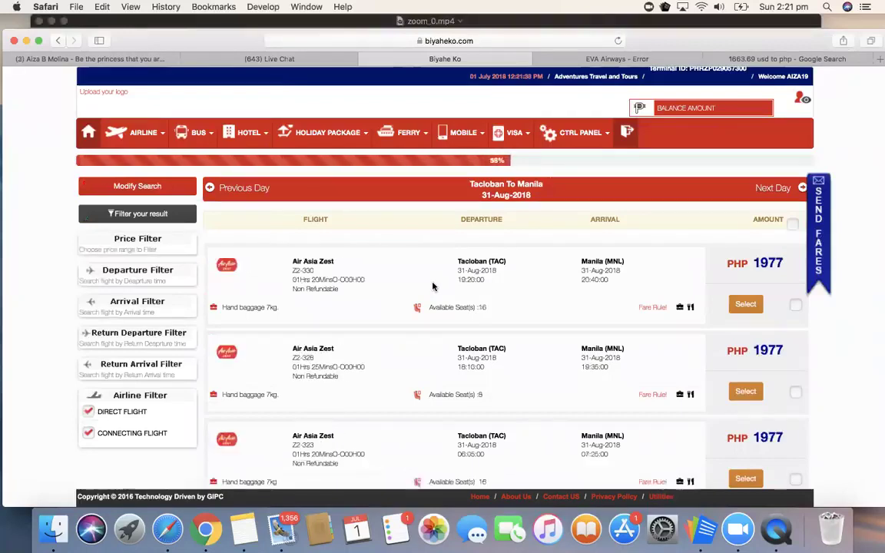
# Step: Scroll the 31-Aug results comparing fares: Air Asia Zest 1977, Cebu Pacific 2074, PAL Express 2254
pyautogui.scroll(-10, 432, 287)
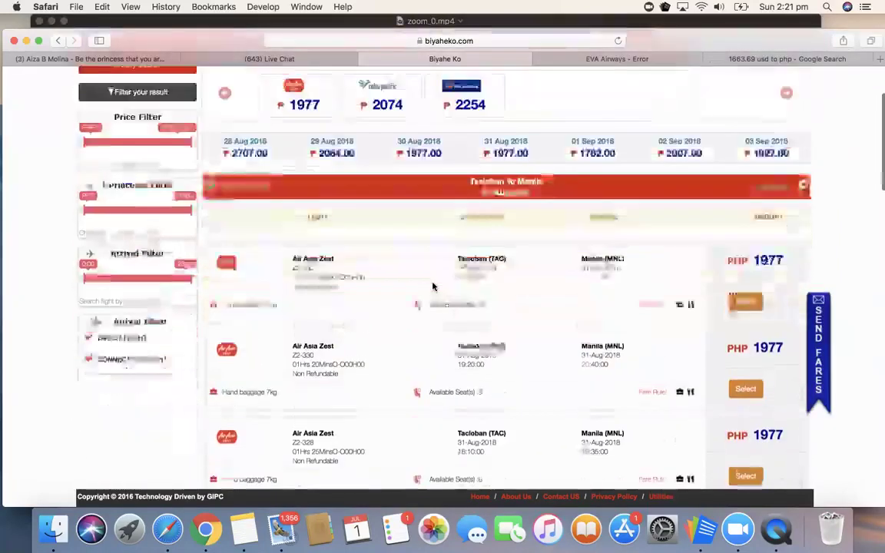
pyautogui.scroll(-8, 432, 287)
pyautogui.scroll(15, 432, 287)
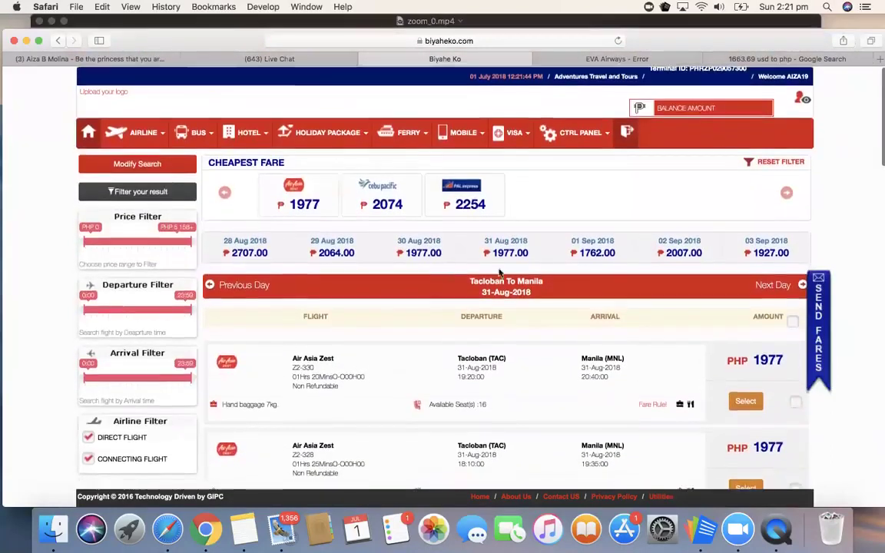
pyautogui.scroll(-3, 504, 275)
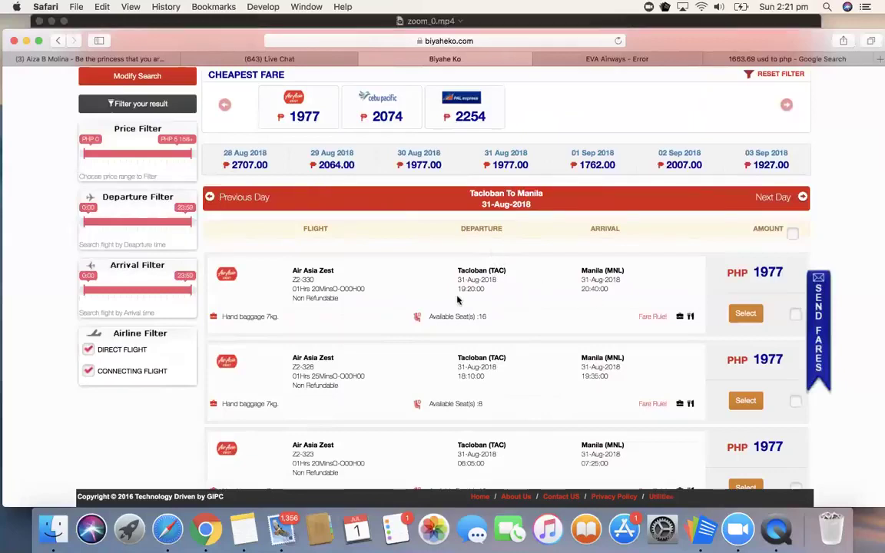
pyautogui.scroll(-2, 597, 316)
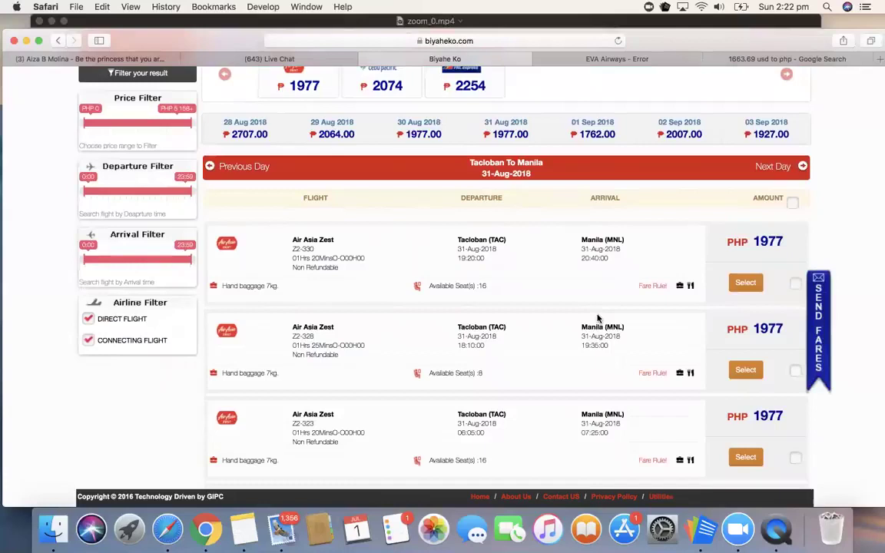
pyautogui.scroll(-2, 717, 282)
pyautogui.scroll(-2, 716, 282)
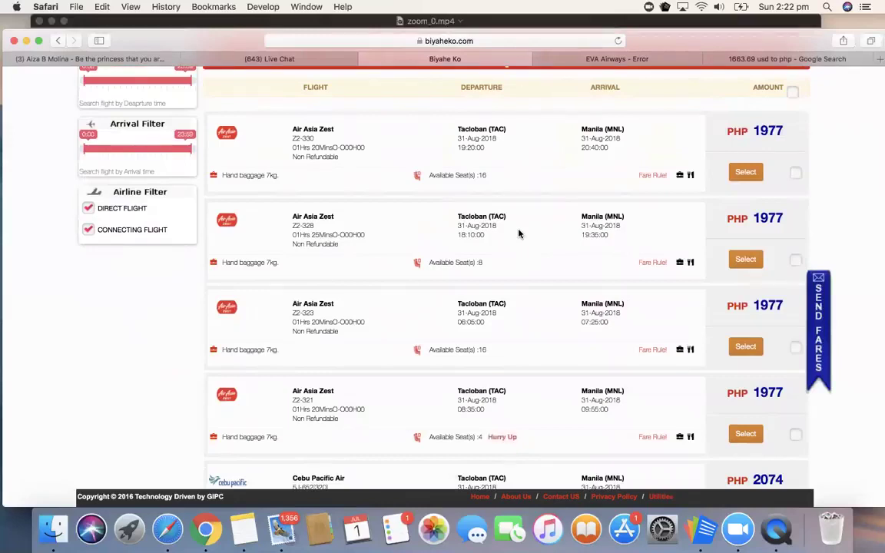
pyautogui.scroll(-3, 518, 233)
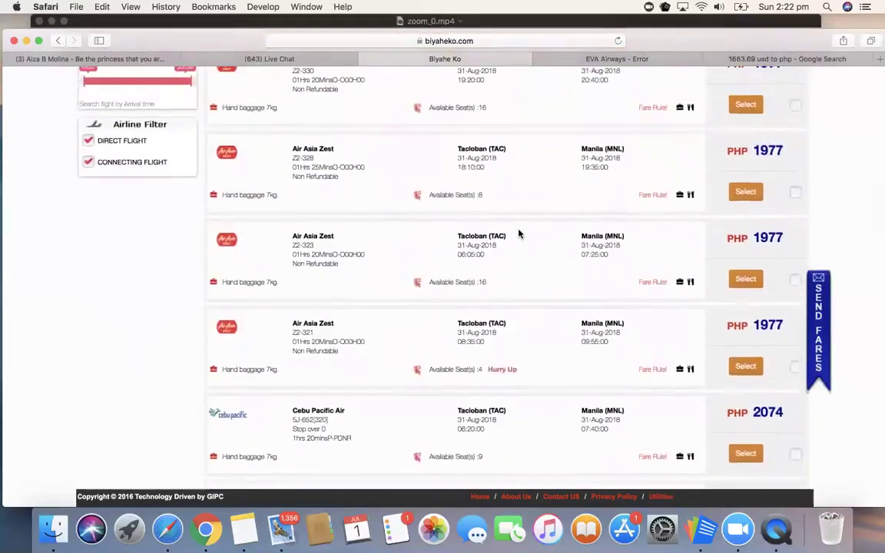
pyautogui.scroll(1, 519, 233)
pyautogui.scroll(-3, 518, 234)
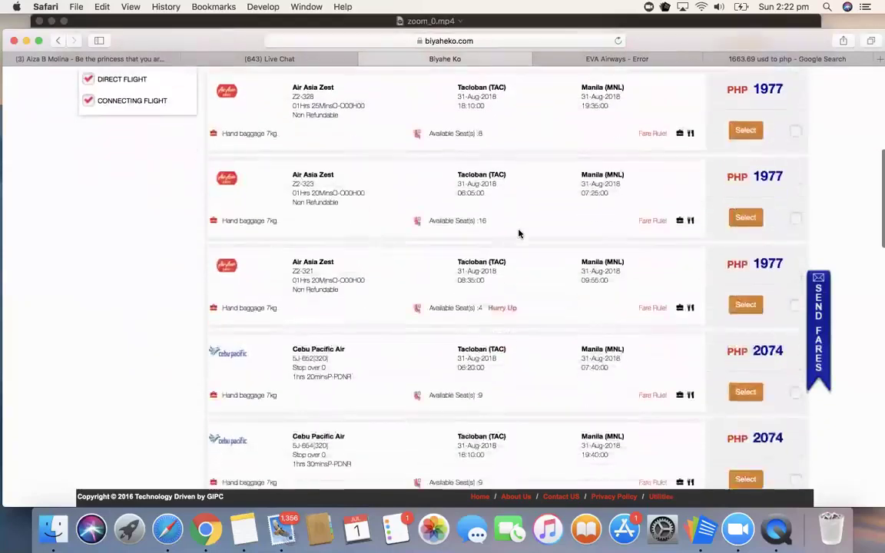
pyautogui.scroll(6, 518, 234)
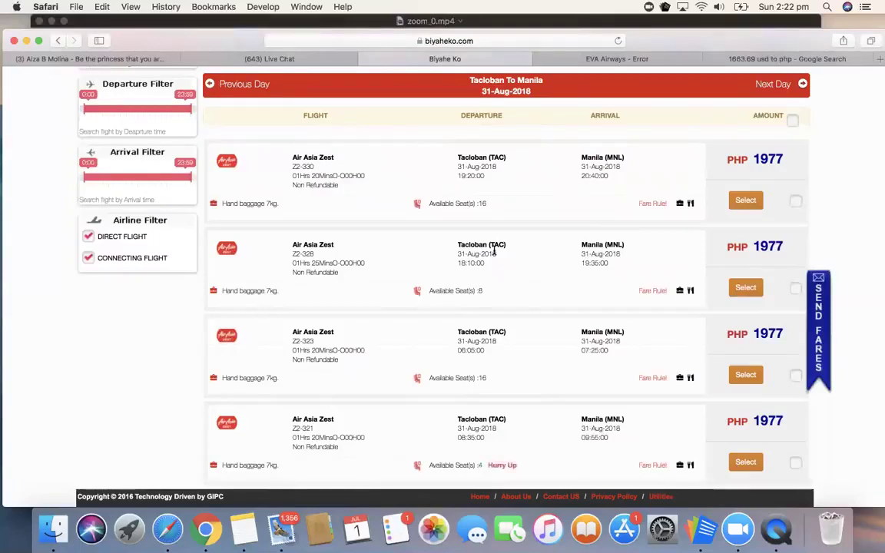
pyautogui.scroll(-2, 494, 251)
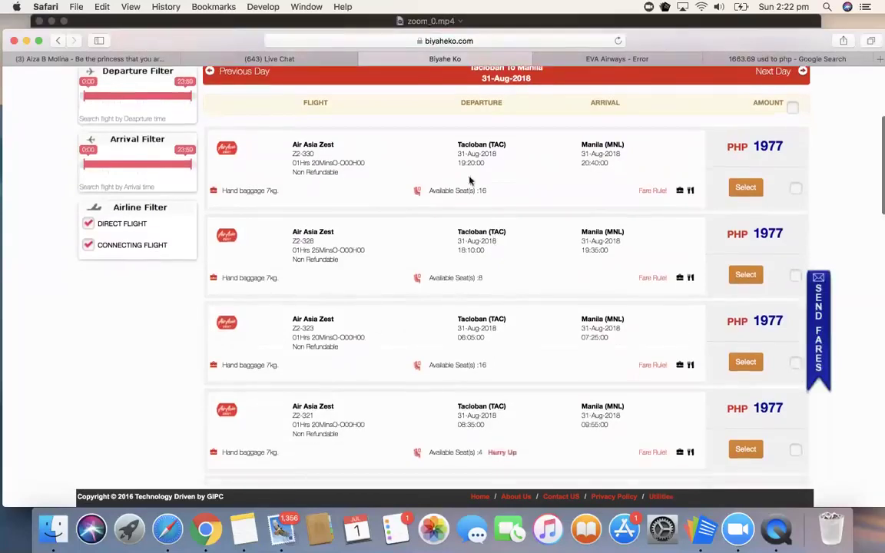
pyautogui.scroll(-2, 461, 331)
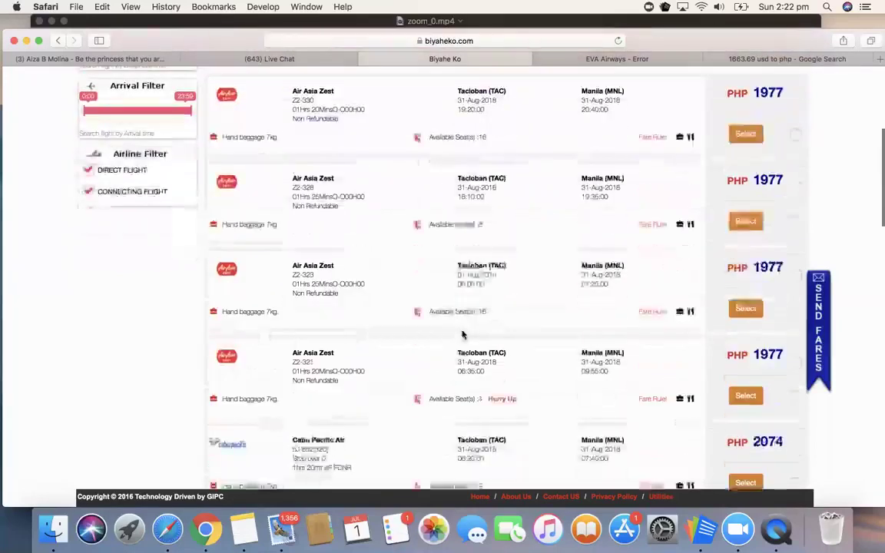
pyautogui.scroll(5, 464, 336)
pyautogui.scroll(-5, 488, 335)
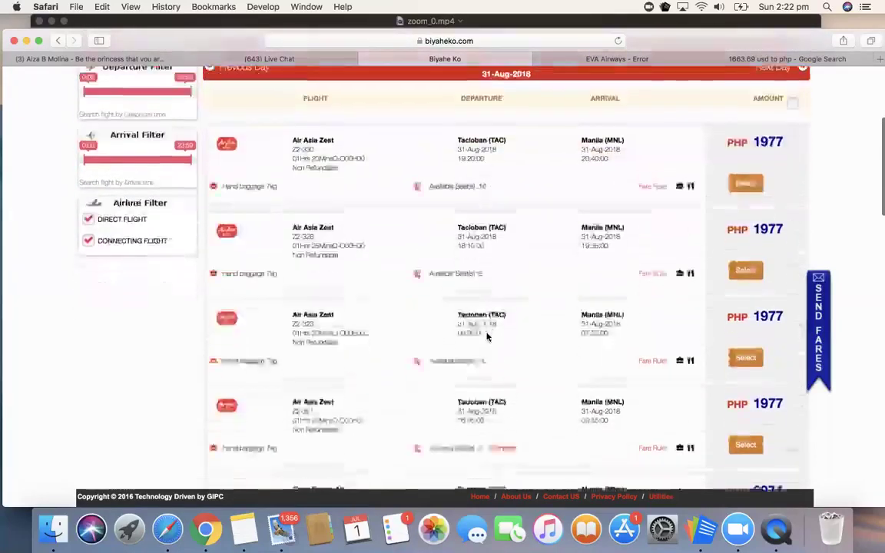
pyautogui.scroll(-2, 486, 336)
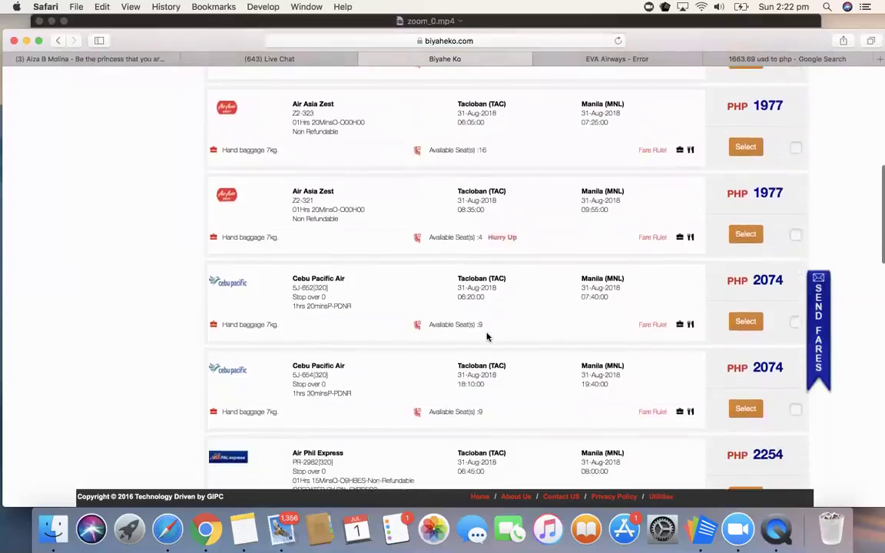
pyautogui.scroll(5, 486, 337)
pyautogui.scroll(3, 486, 337)
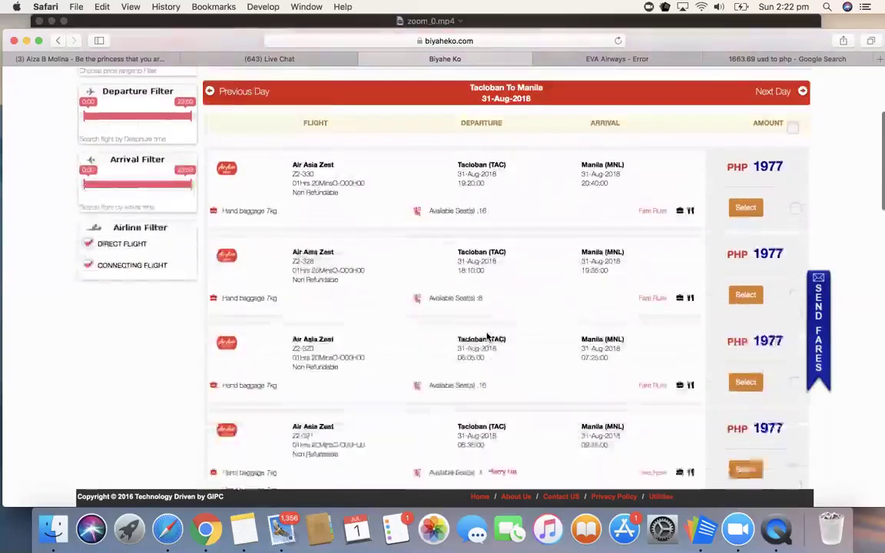
pyautogui.scroll(-10, 487, 336)
pyautogui.scroll(-6, 486, 336)
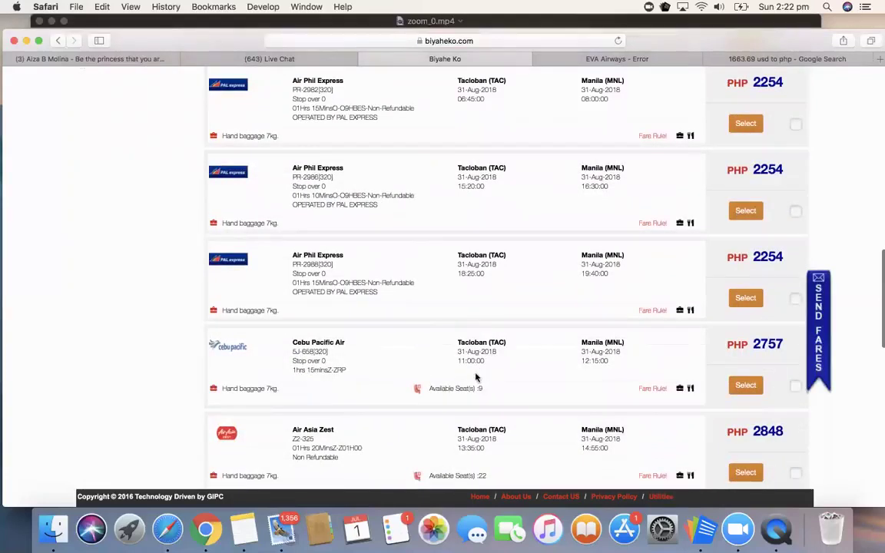
pyautogui.scroll(-5, 481, 376)
pyautogui.scroll(-1, 474, 384)
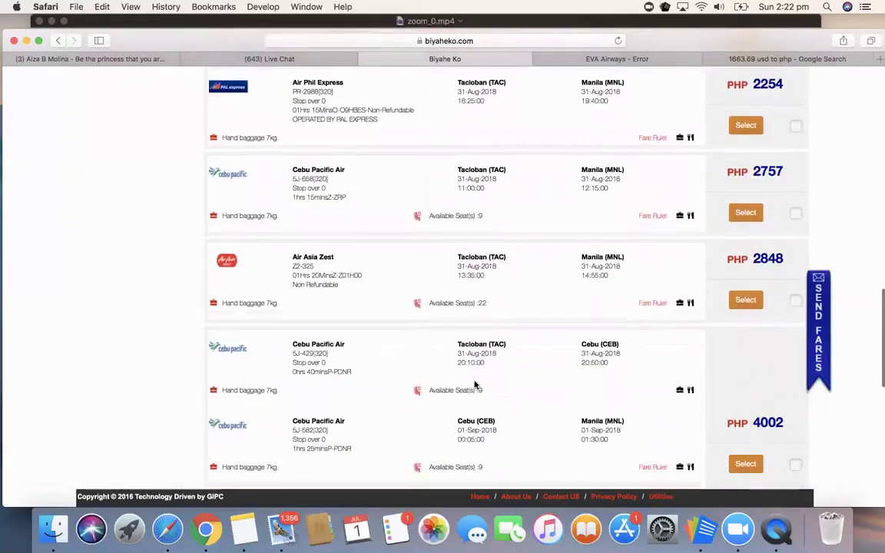
pyautogui.scroll(3, 480, 203)
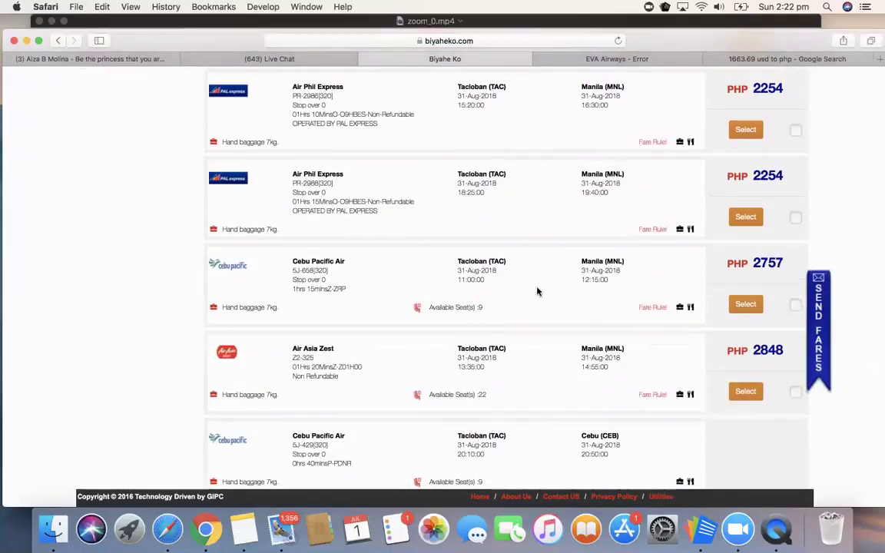
pyautogui.scroll(2, 502, 307)
pyautogui.scroll(7, 503, 307)
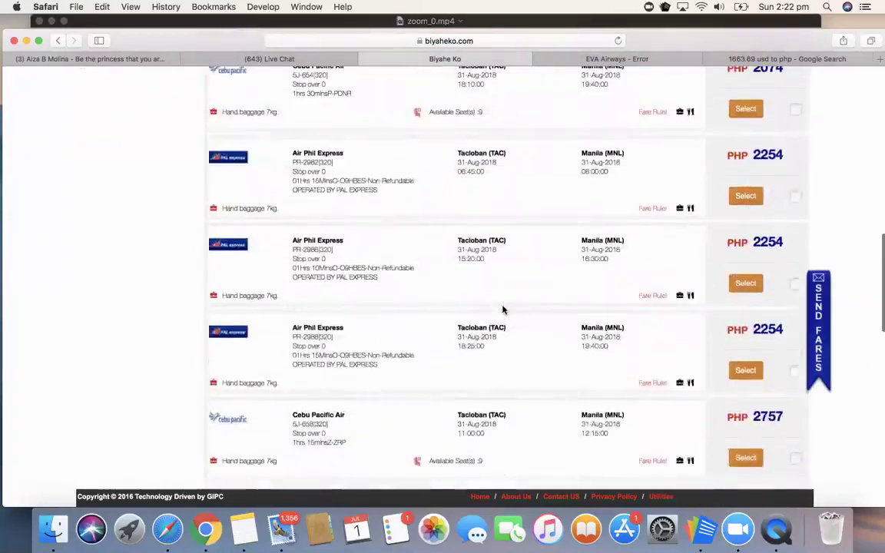
pyautogui.scroll(15, 502, 310)
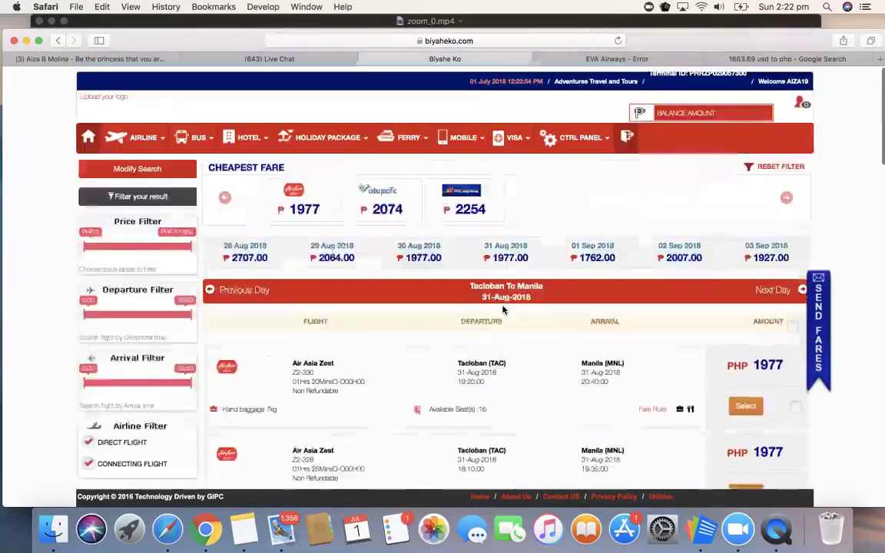
# Step: Modify the search to include only PAL Express / Philippine Airlines and rerun it
pyautogui.click(154, 163)
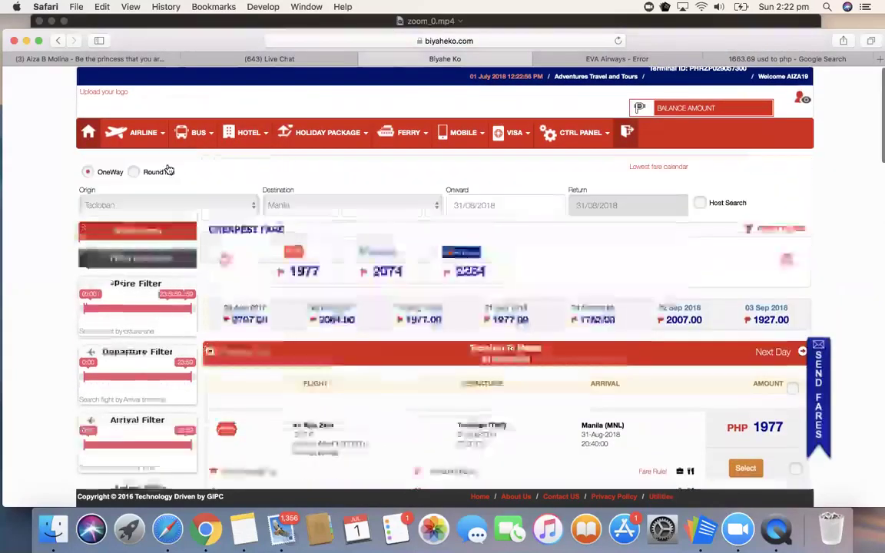
pyautogui.click(88, 271)
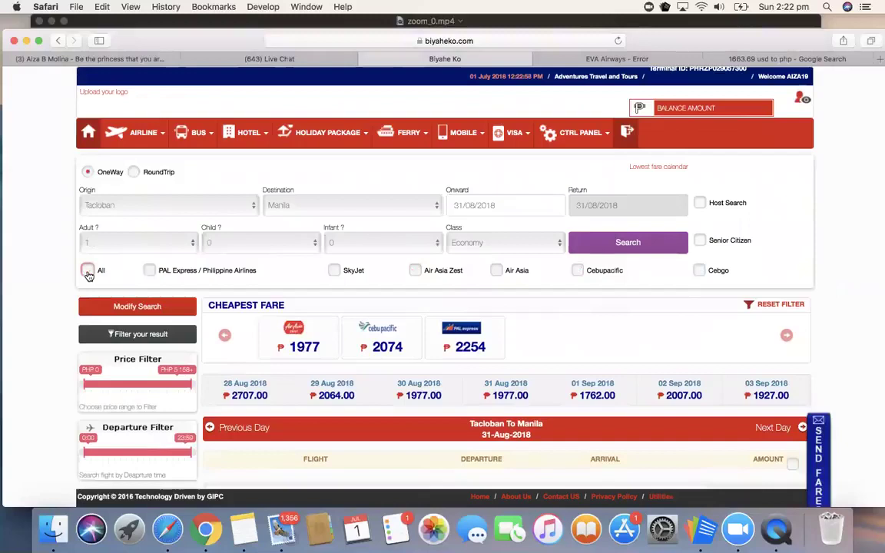
pyautogui.click(149, 271)
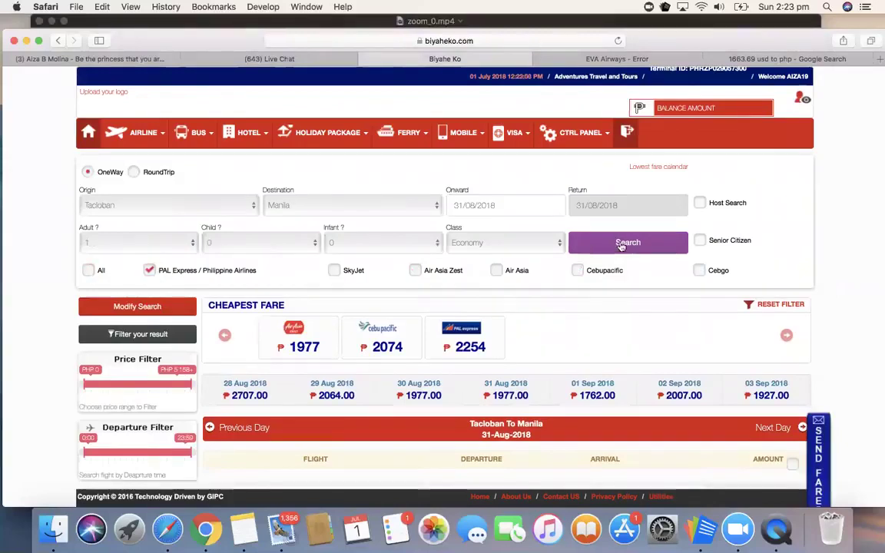
pyautogui.click(618, 244)
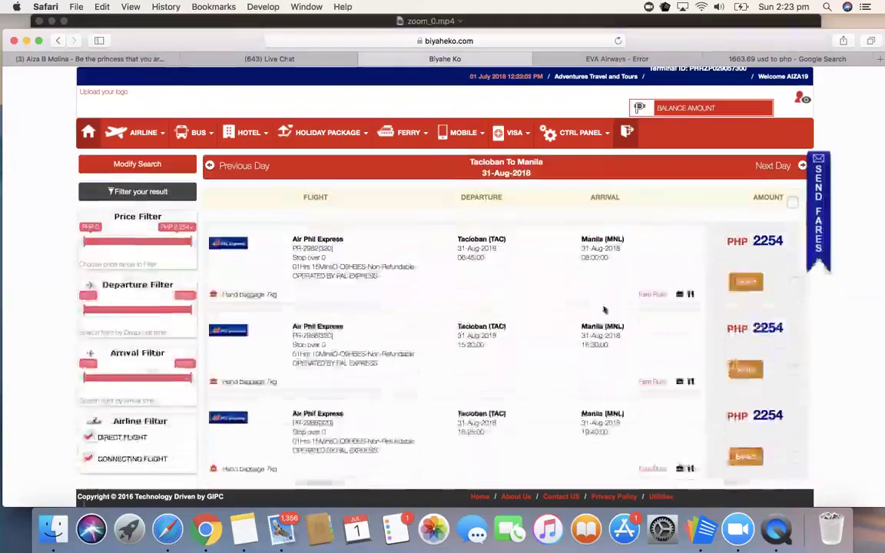
pyautogui.scroll(-1, 509, 333)
pyautogui.scroll(1, 508, 332)
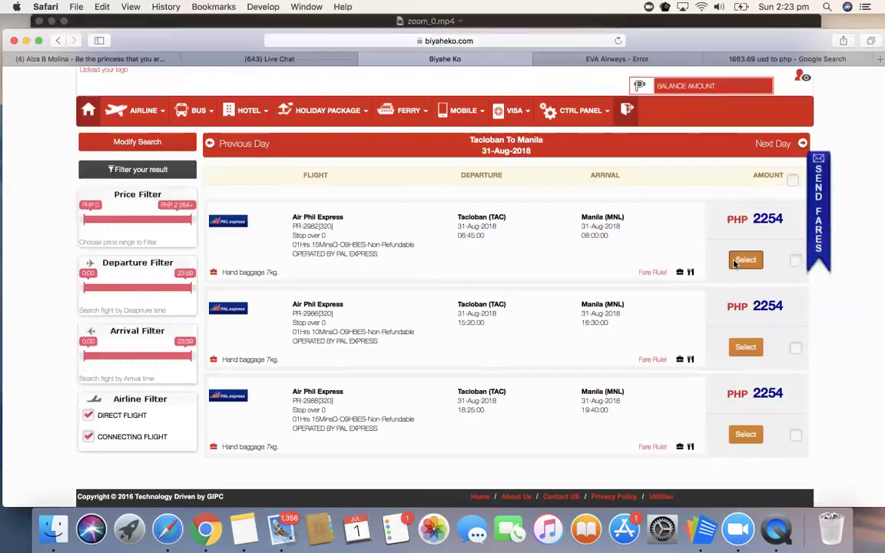
# Step: Select Air Phil Express flight PR-2982 departing 06:45 at PHP 2254 and book it
pyautogui.click(743, 261)
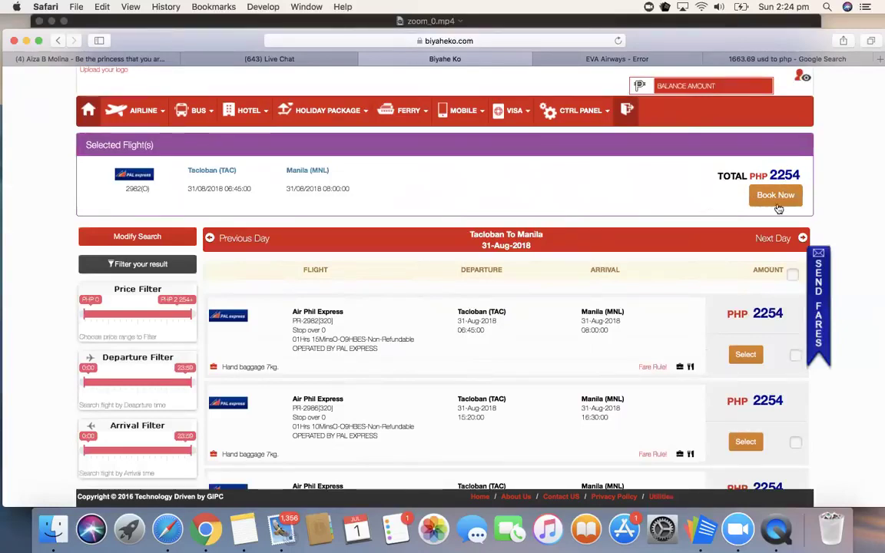
pyautogui.click(777, 201)
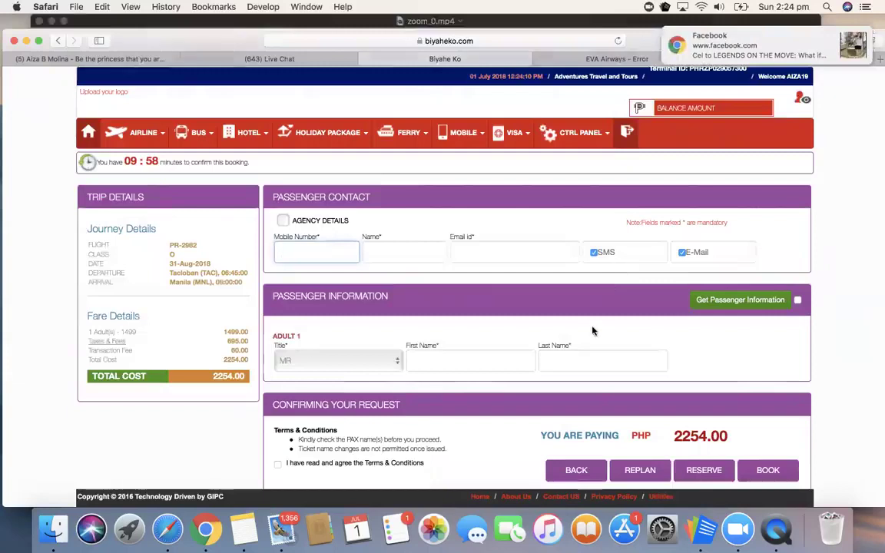
# Step: Fill the contact with Agency Details, replace the mobile number, and complete the e-mail address
pyautogui.scroll(-2, 592, 331)
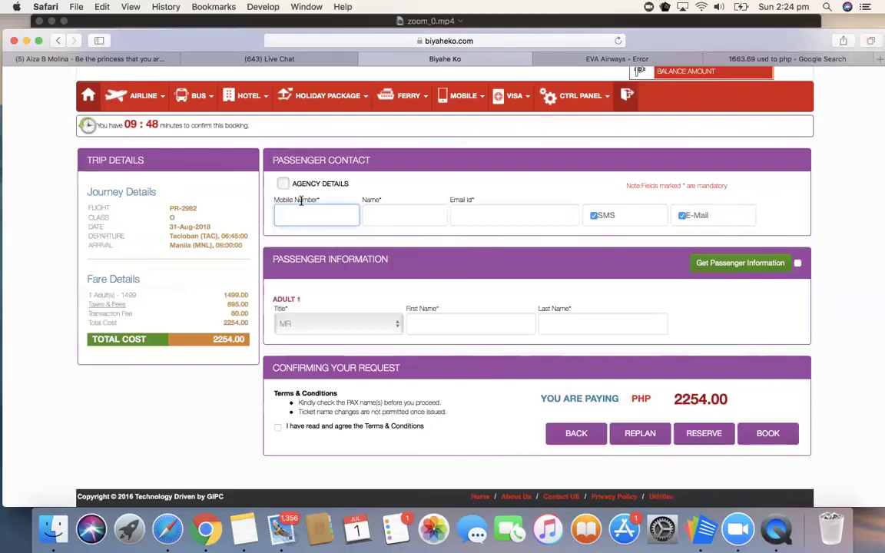
pyautogui.click(284, 185)
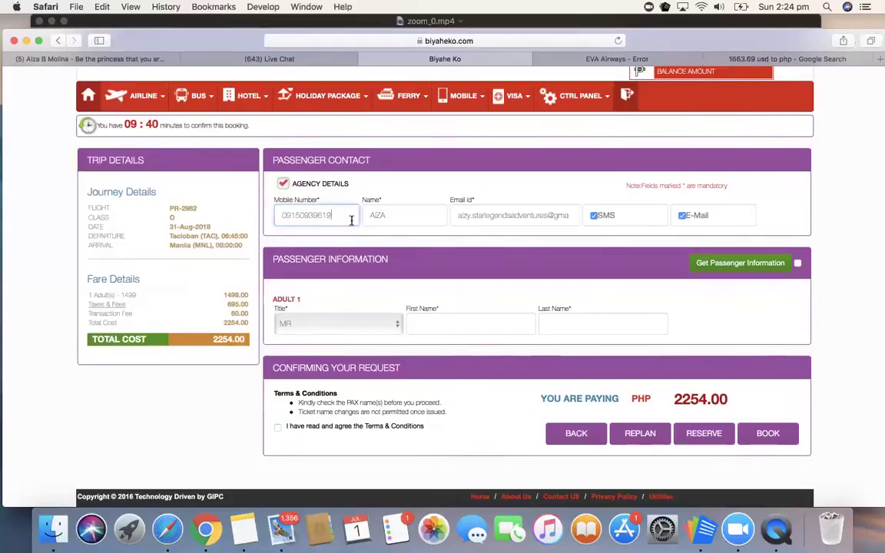
pyautogui.doubleClick(313, 216)
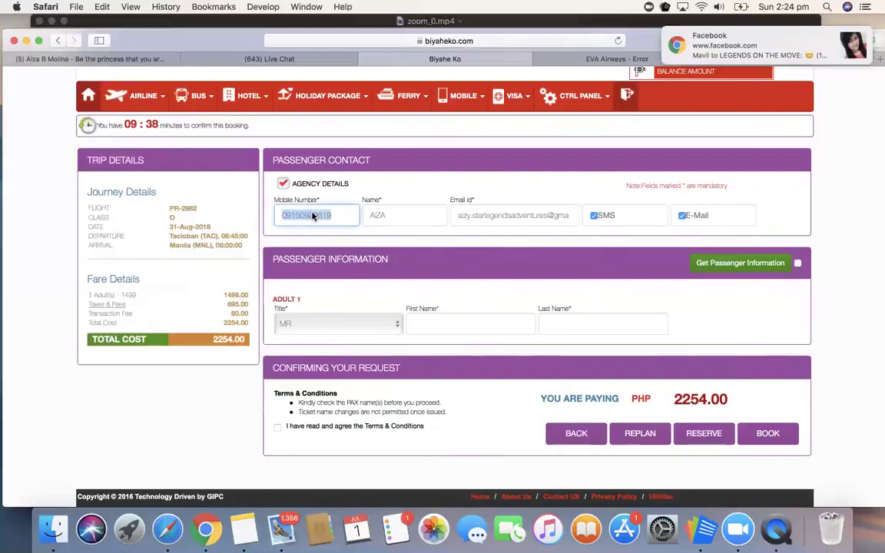
pyautogui.press('BackSpace')
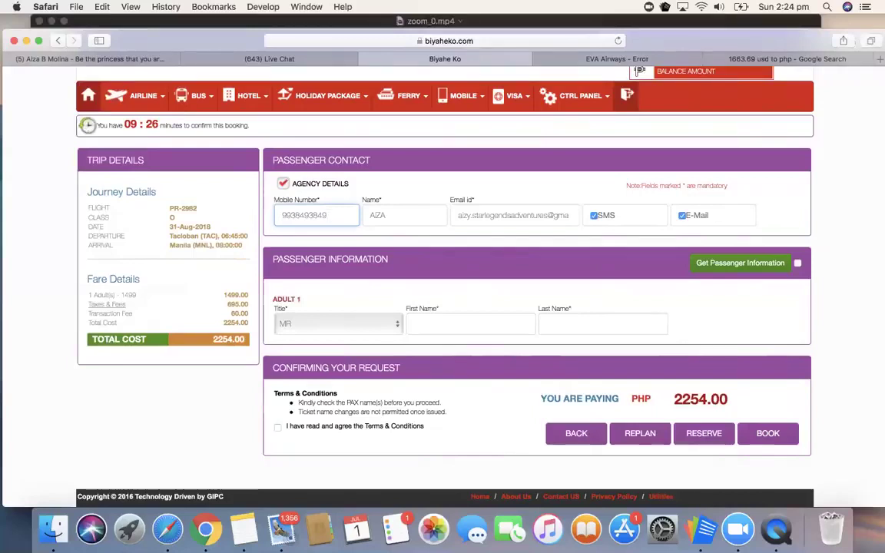
pyautogui.click(492, 217)
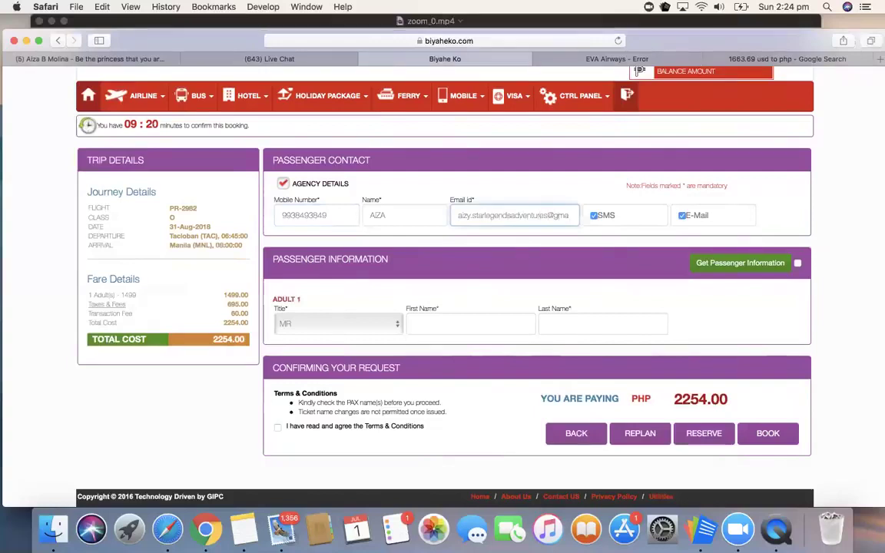
pyautogui.write('il.com')
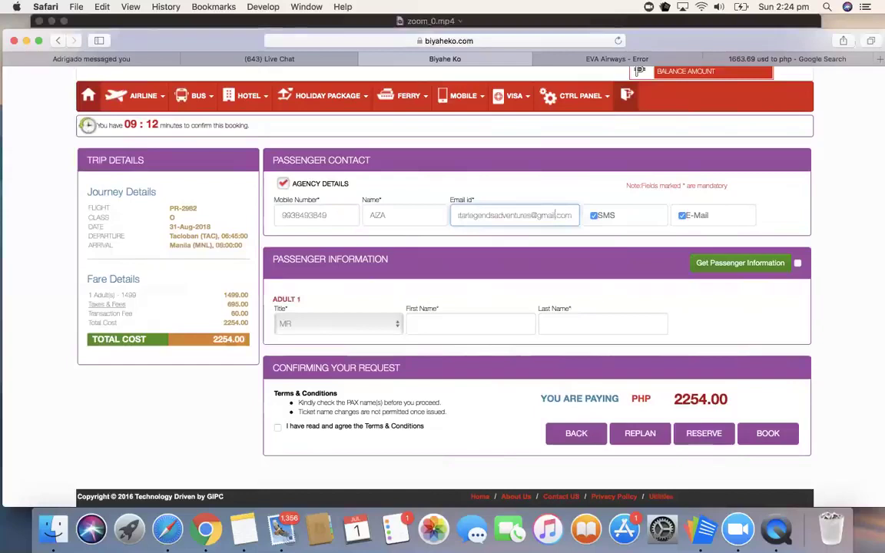
pyautogui.press('Left')
pyautogui.press('Left')
pyautogui.press('Left')
pyautogui.press('Left')
pyautogui.press('Left')
pyautogui.press('Left')
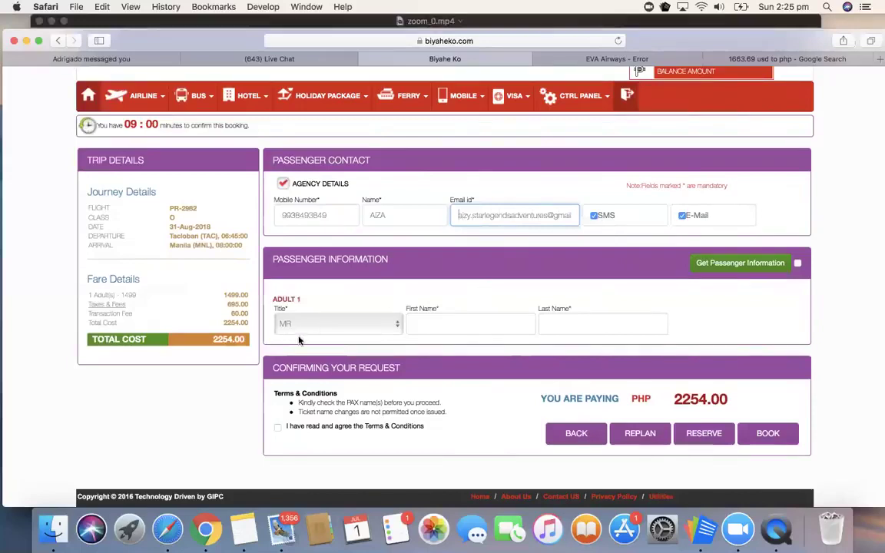
# Step: Give Adult 1 title MS, enter the passenger's first and last names, and accept the Terms & Conditions
pyautogui.scroll(-1, 299, 340)
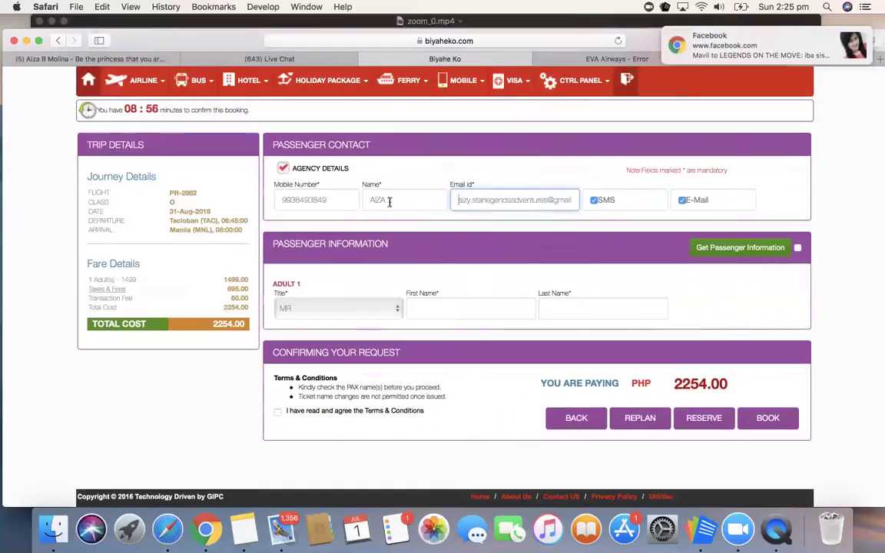
pyautogui.click(338, 308)
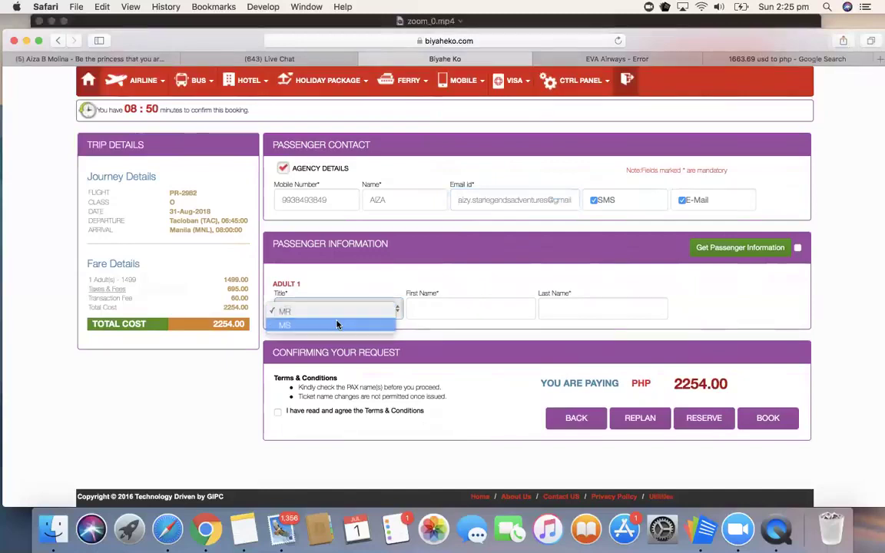
pyautogui.click(336, 324)
pyautogui.click(435, 308)
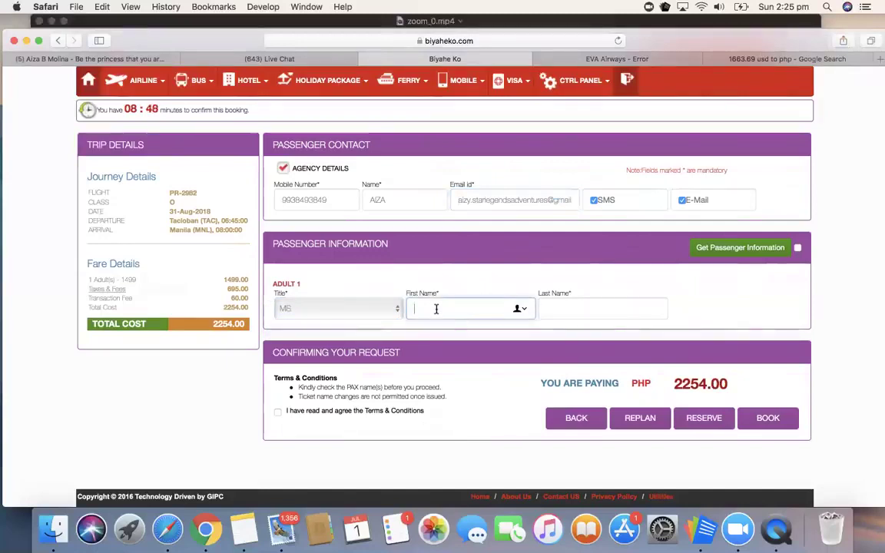
pyautogui.click(552, 310)
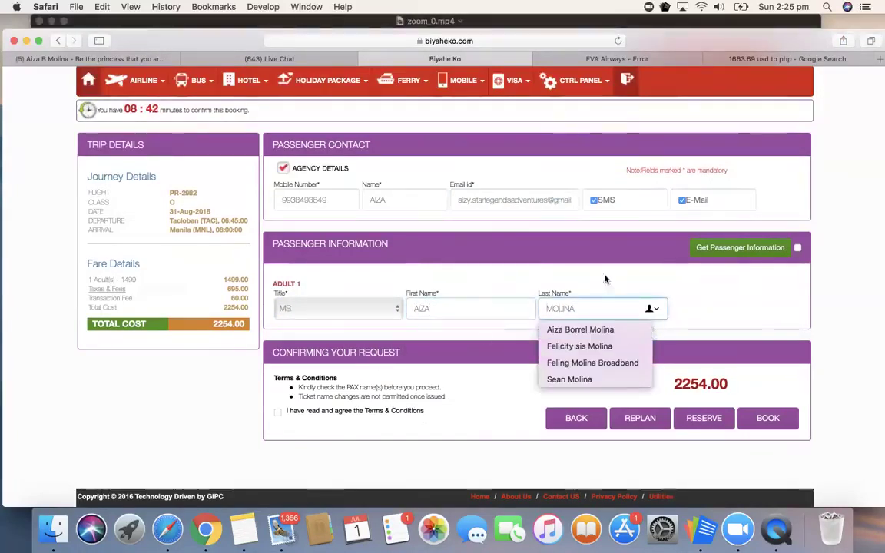
pyautogui.click(667, 279)
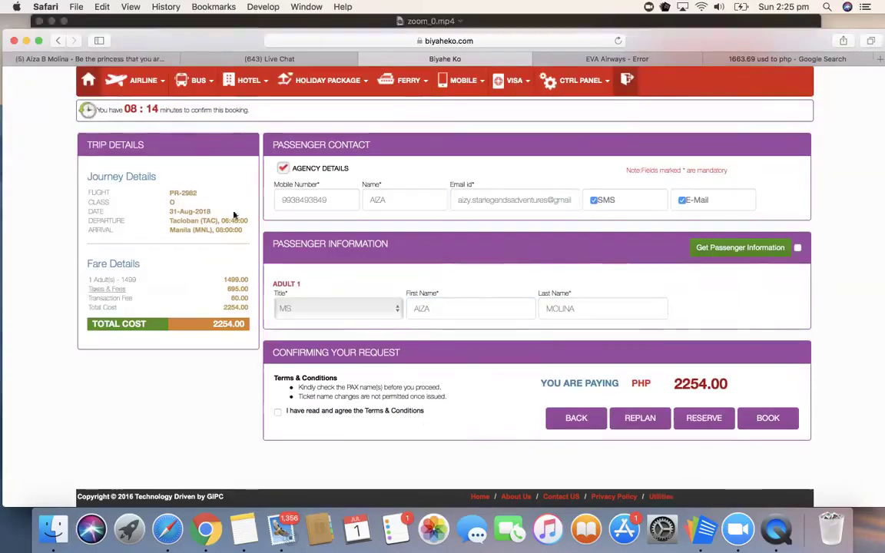
pyautogui.click(278, 414)
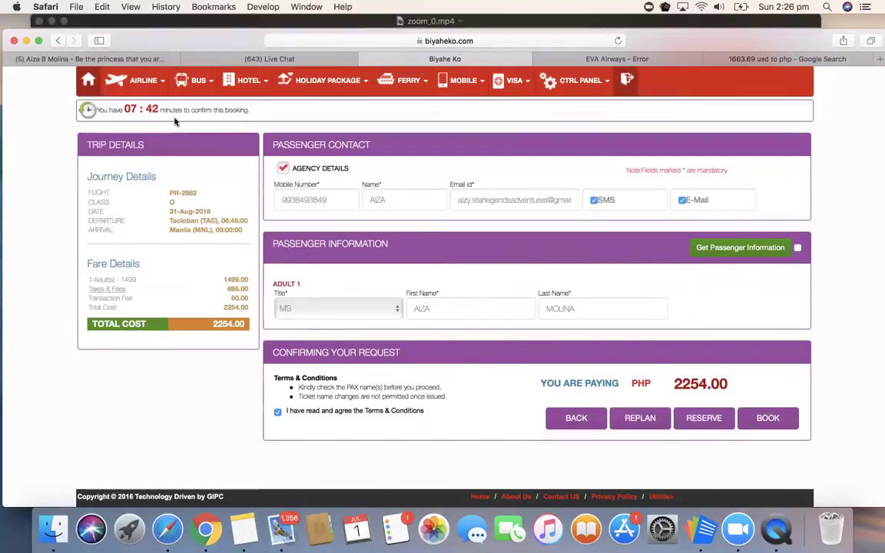
# Step: Open Ticket History and list bookings for the 30 June 2018 date range
pyautogui.click(153, 84)
pyautogui.click(161, 138)
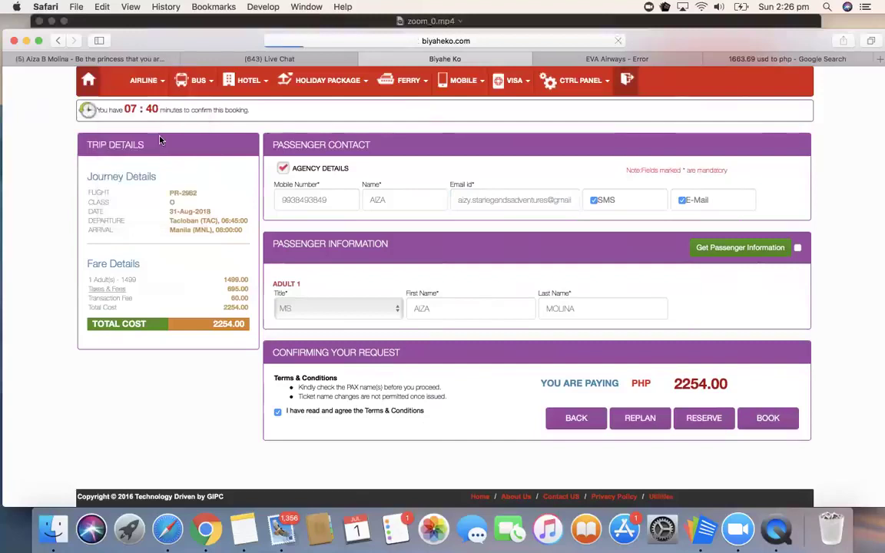
pyautogui.click(150, 140)
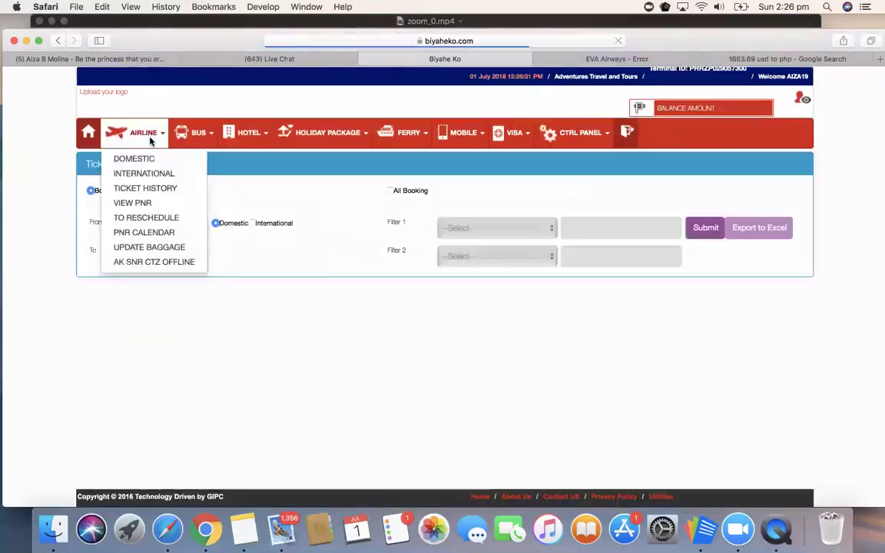
pyautogui.click(159, 187)
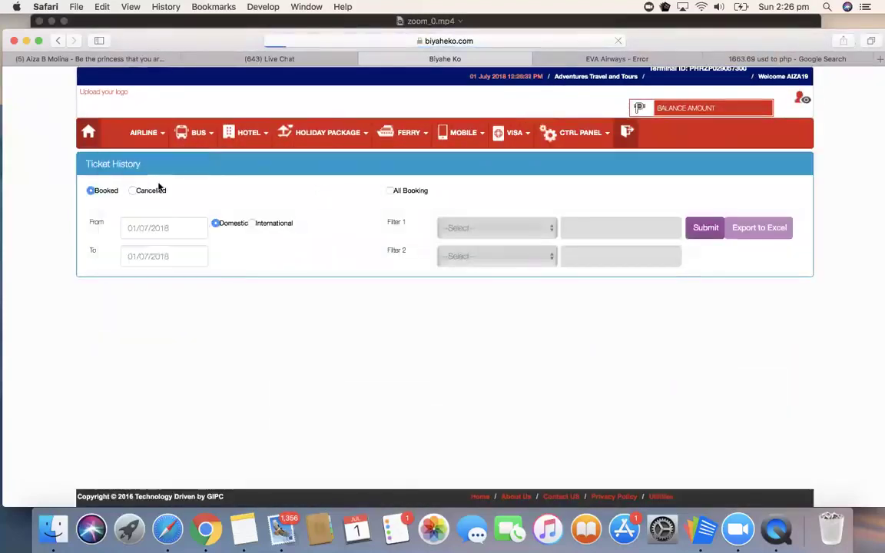
pyautogui.click(186, 228)
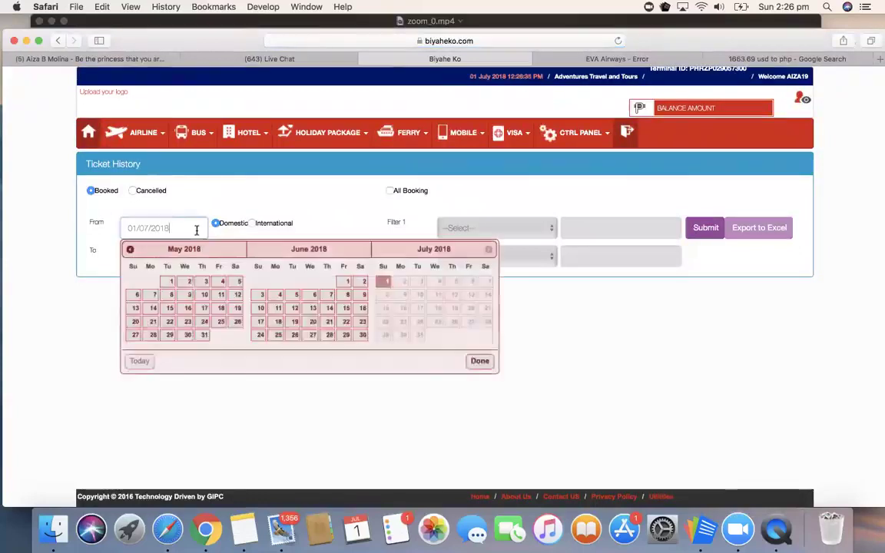
pyautogui.click(362, 335)
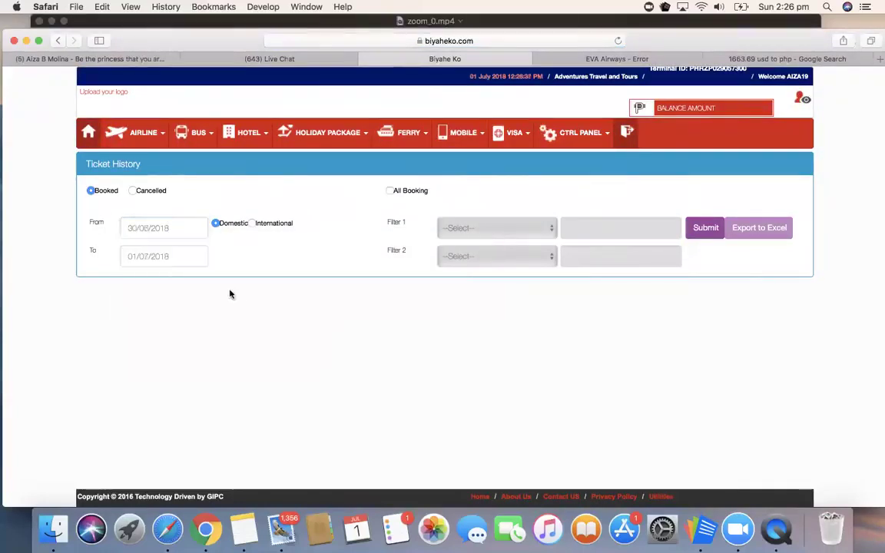
pyautogui.click(175, 258)
pyautogui.click(235, 364)
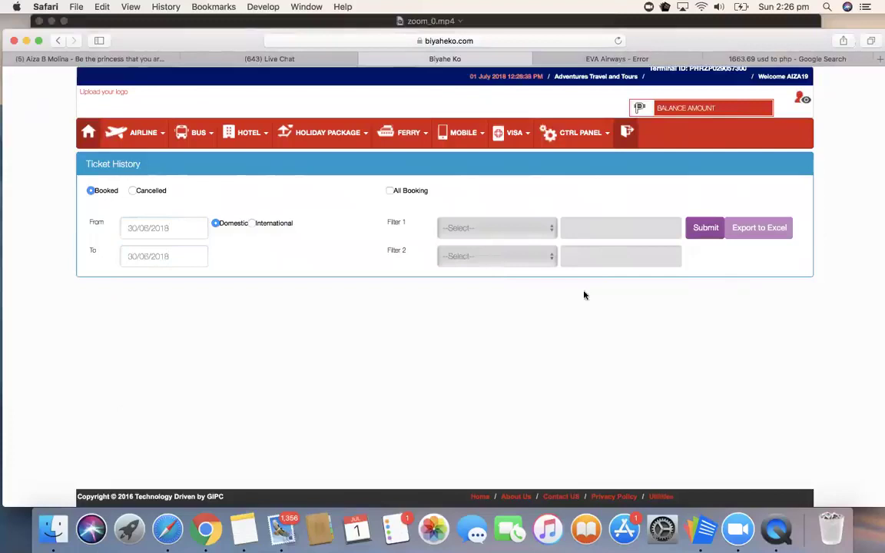
pyautogui.click(717, 230)
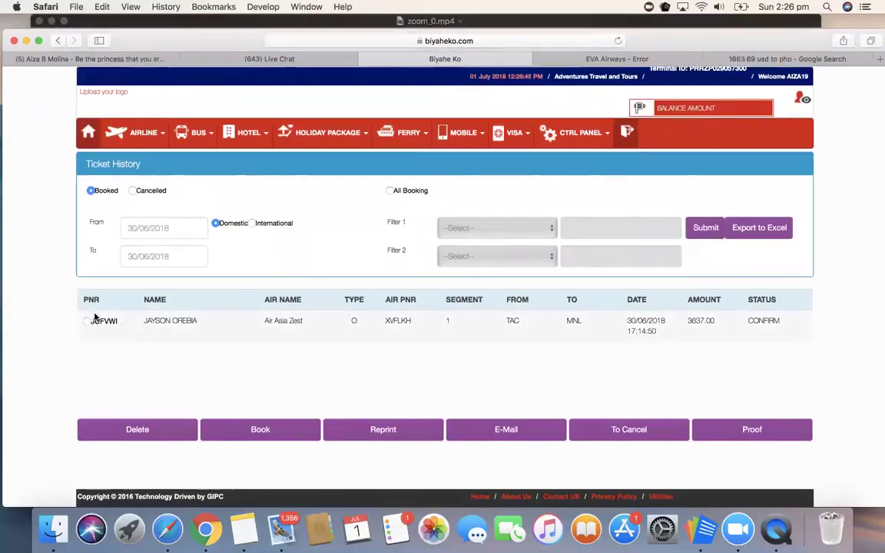
# Step: Select the Air Asia Zest booking, open its Email Ticket dialog, and close it unsent
pyautogui.click(87, 321)
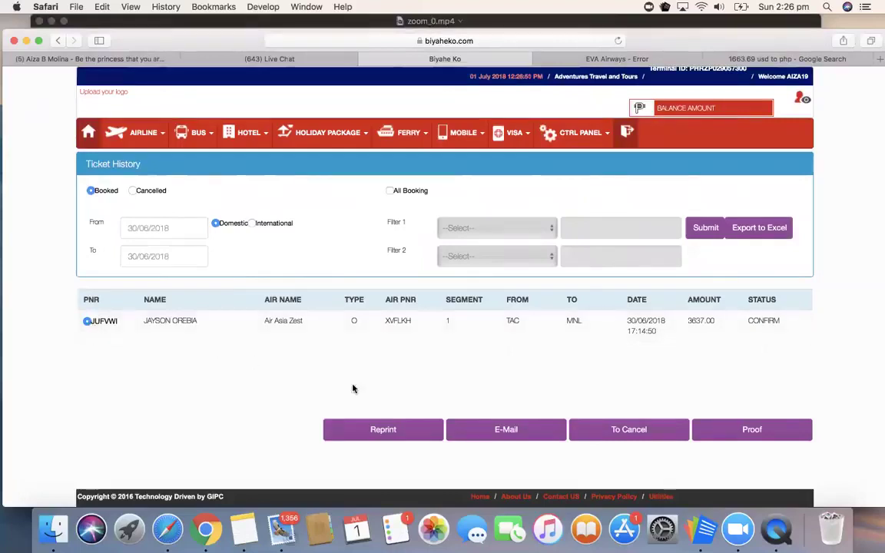
pyautogui.click(468, 427)
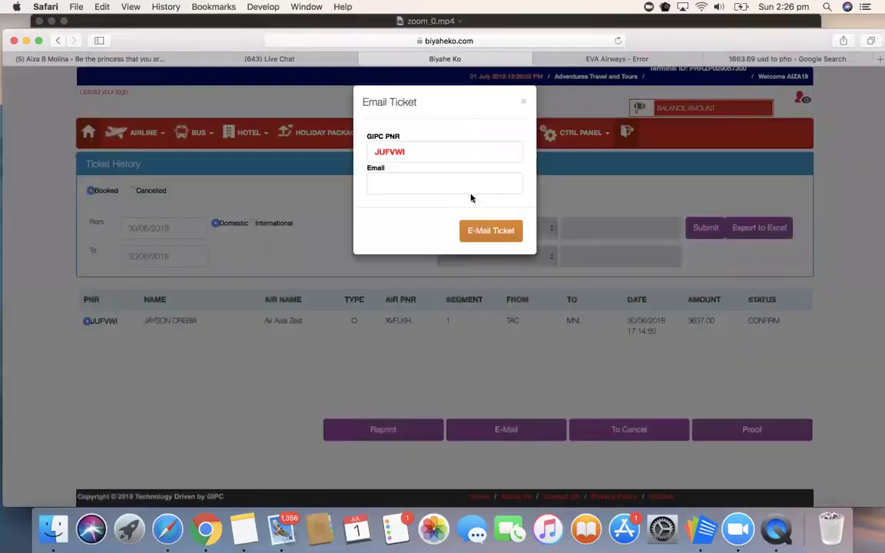
pyautogui.click(439, 187)
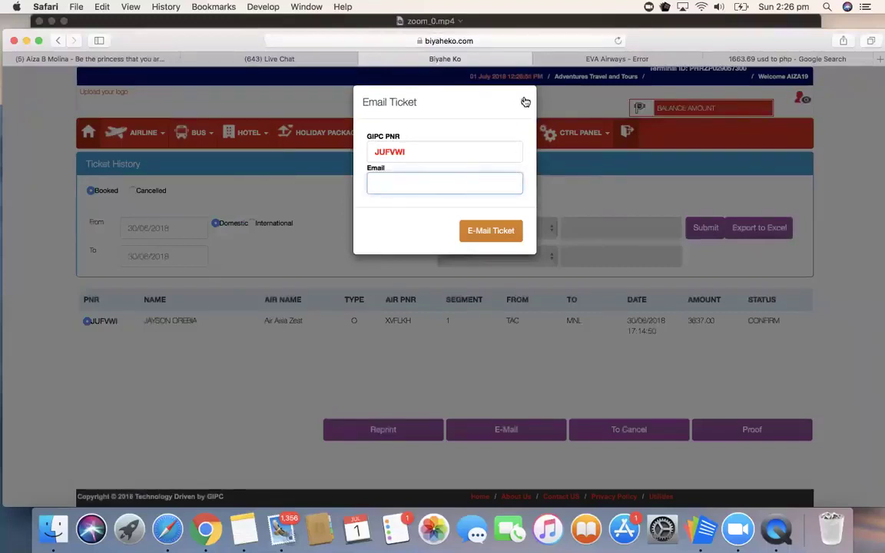
pyautogui.click(523, 100)
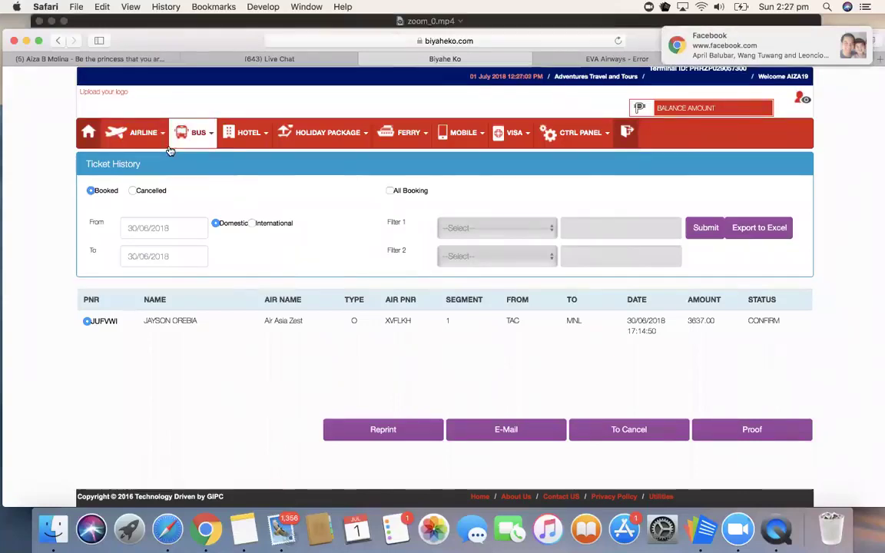
pyautogui.click(140, 133)
# Step: Make the domestic search a round trip from Tacloban to Manila
pyautogui.click(144, 155)
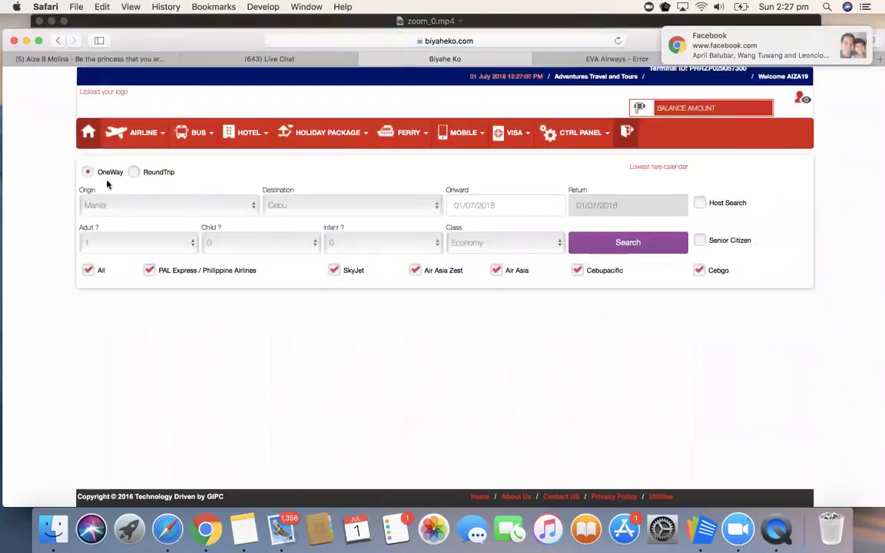
pyautogui.click(134, 172)
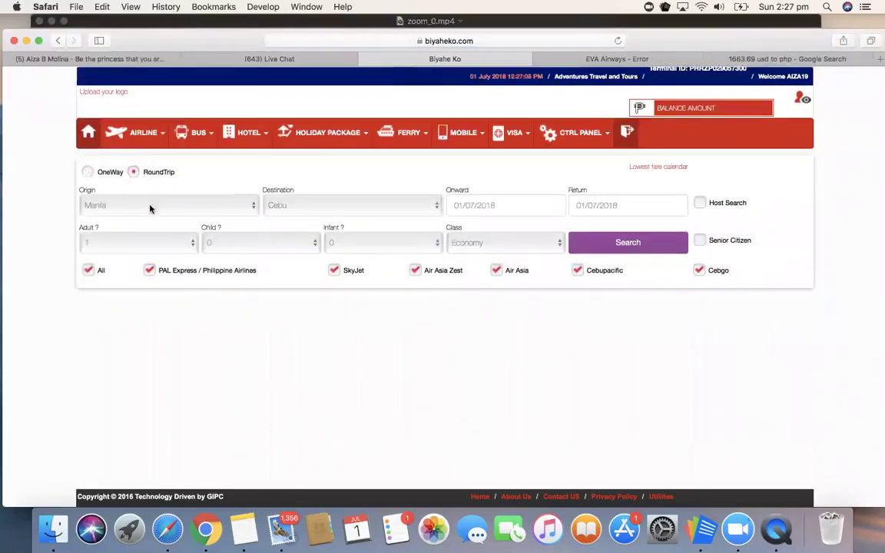
pyautogui.click(151, 206)
pyautogui.click(328, 190)
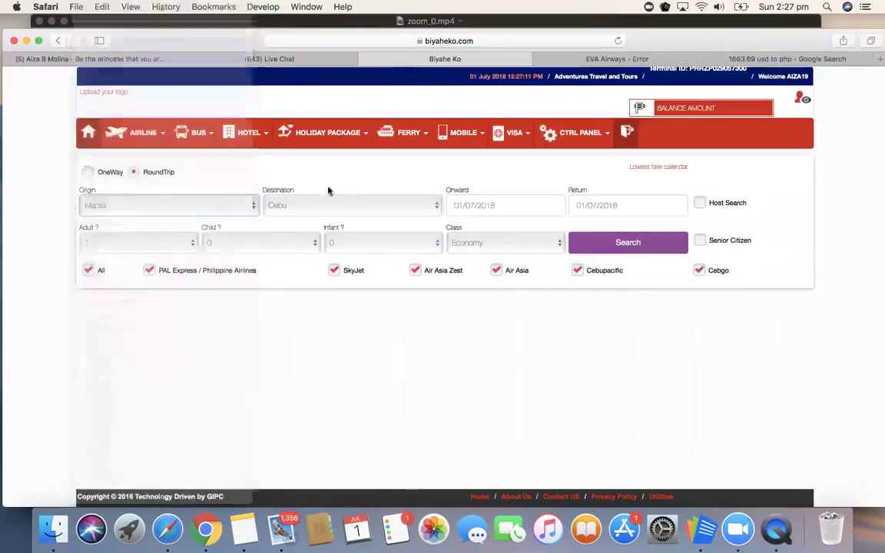
pyautogui.click(216, 206)
pyautogui.press('t')
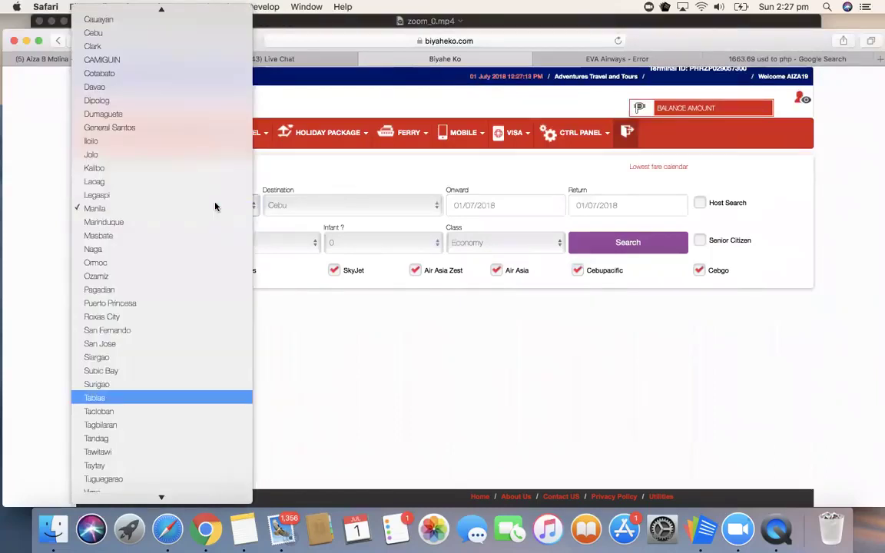
pyautogui.press('Down')
pyautogui.press('Return')
pyautogui.click(305, 204)
pyautogui.press('m')
pyautogui.press('Return')
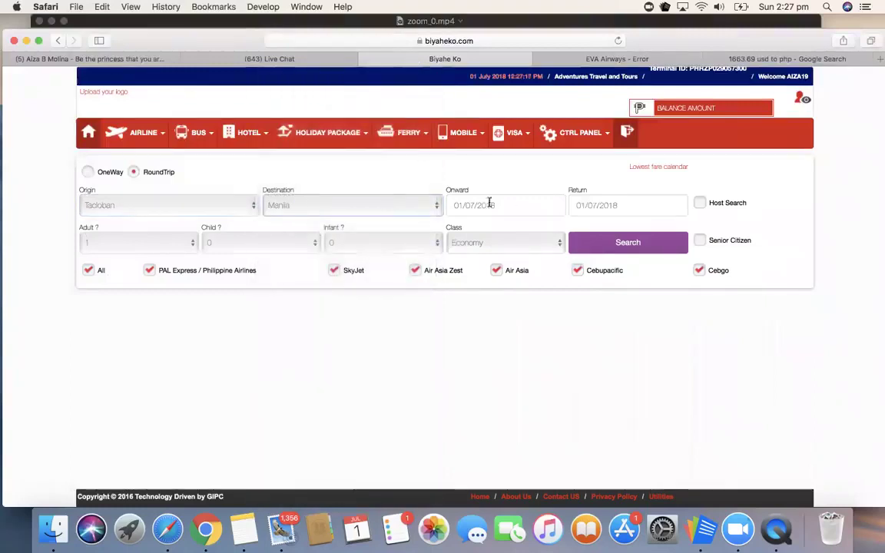
# Step: Set the onward date to 31 August 2018 and the return date to 8 September 2018
pyautogui.click(514, 200)
pyautogui.click(619, 227)
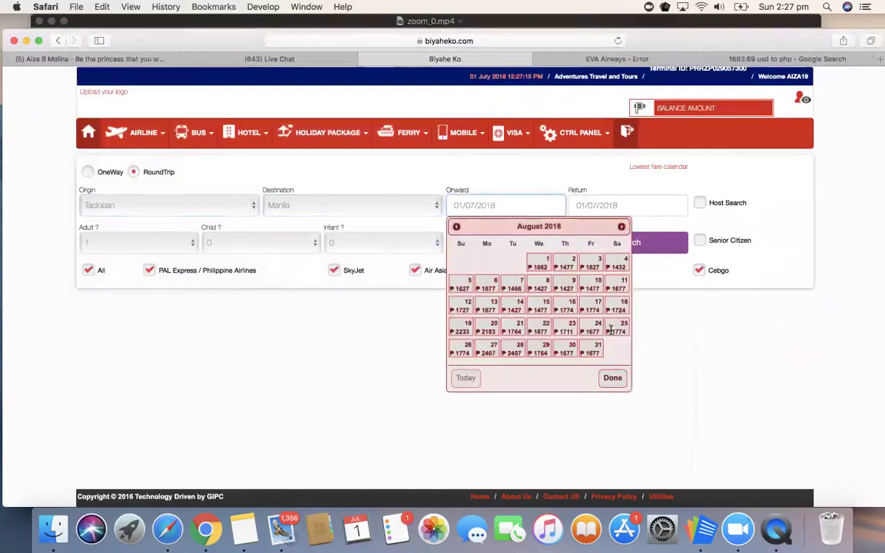
pyautogui.click(598, 347)
pyautogui.click(636, 203)
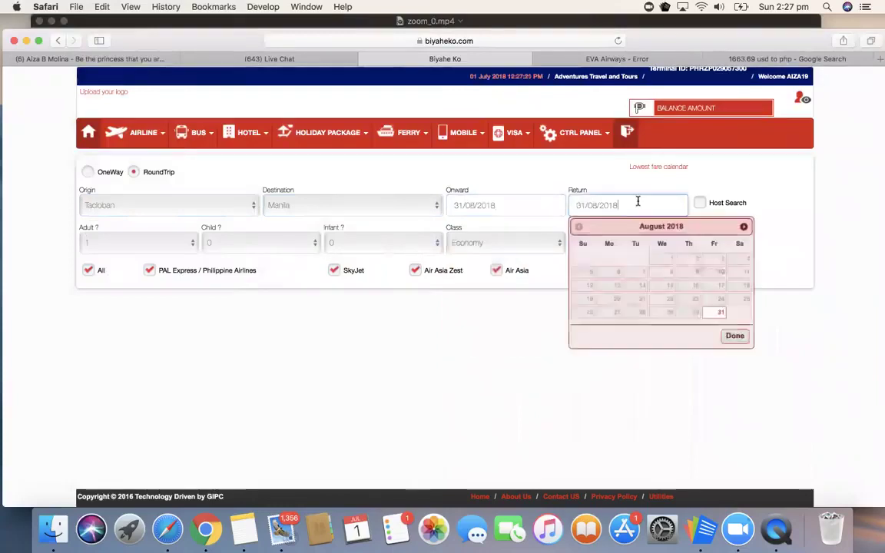
pyautogui.click(743, 227)
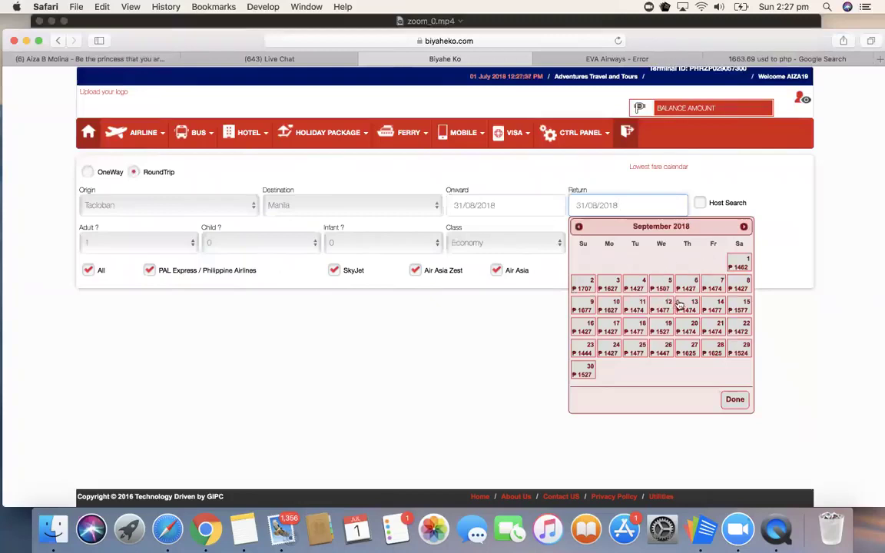
pyautogui.click(740, 286)
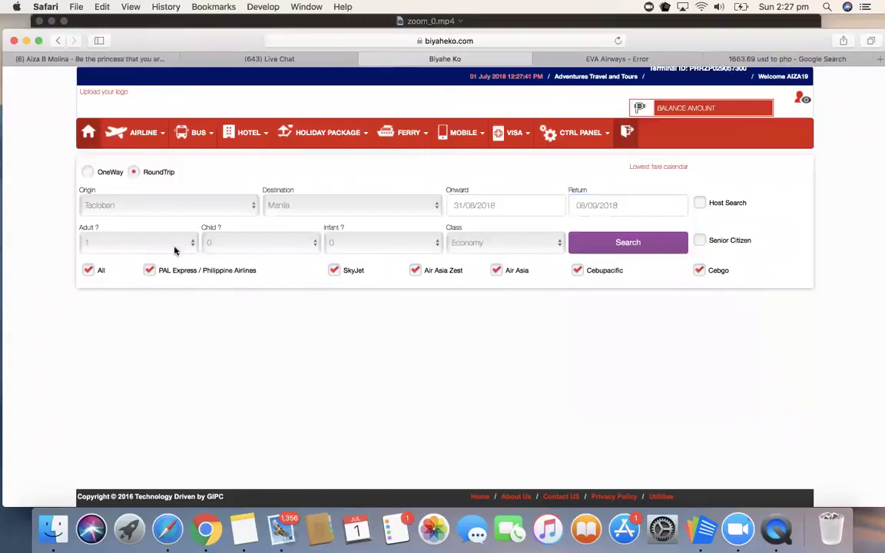
# Step: Add one child and one infant passenger and run the search
pyautogui.click(265, 250)
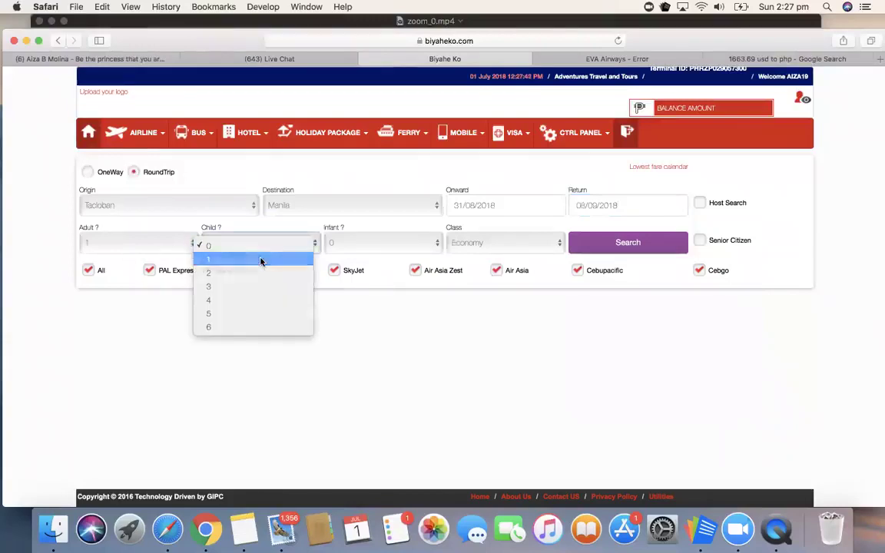
pyautogui.click(262, 256)
pyautogui.click(379, 244)
pyautogui.click(376, 259)
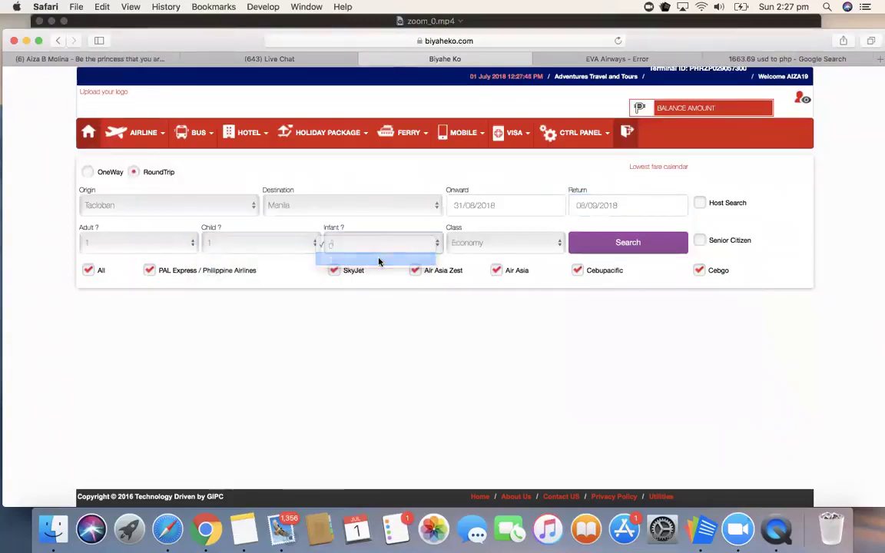
pyautogui.click(628, 245)
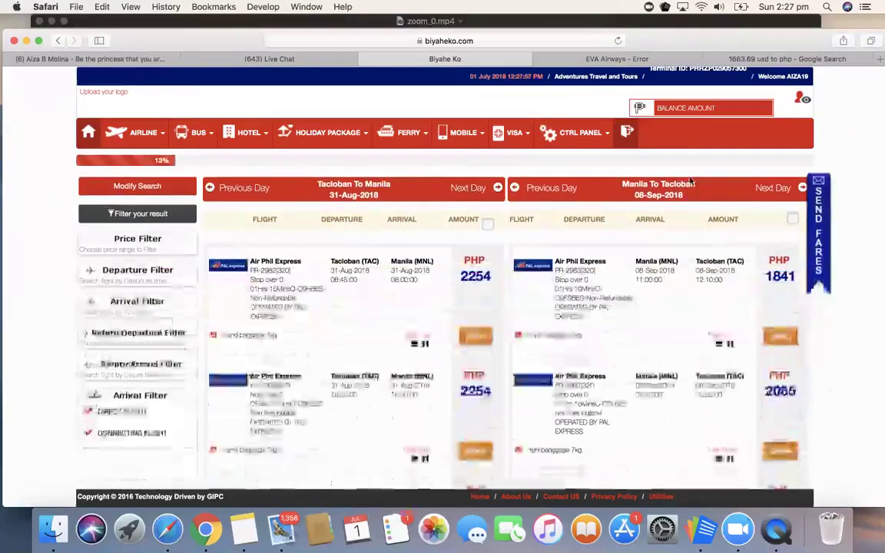
# Step: Scroll the round-trip results: Air Asia Zest cheapest at PHP 1977 outbound, 1777 return
pyautogui.click(164, 188)
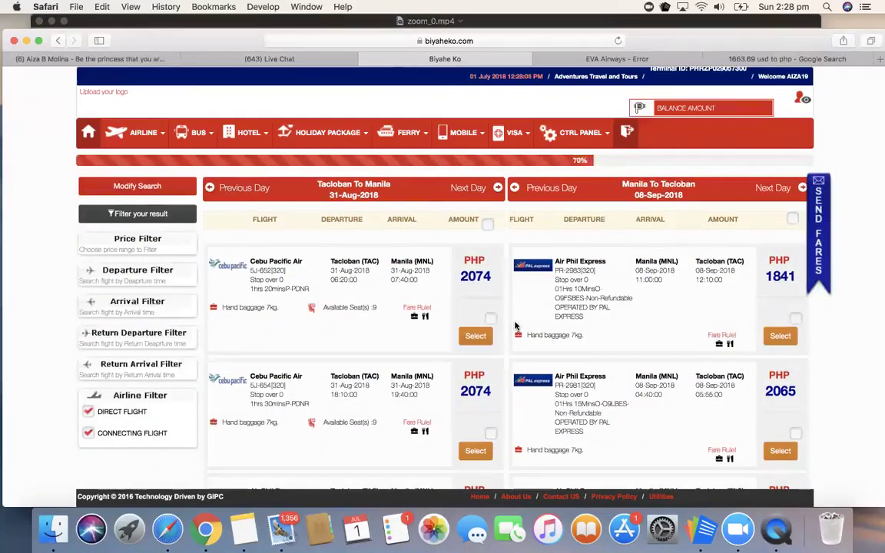
pyautogui.scroll(-2, 472, 316)
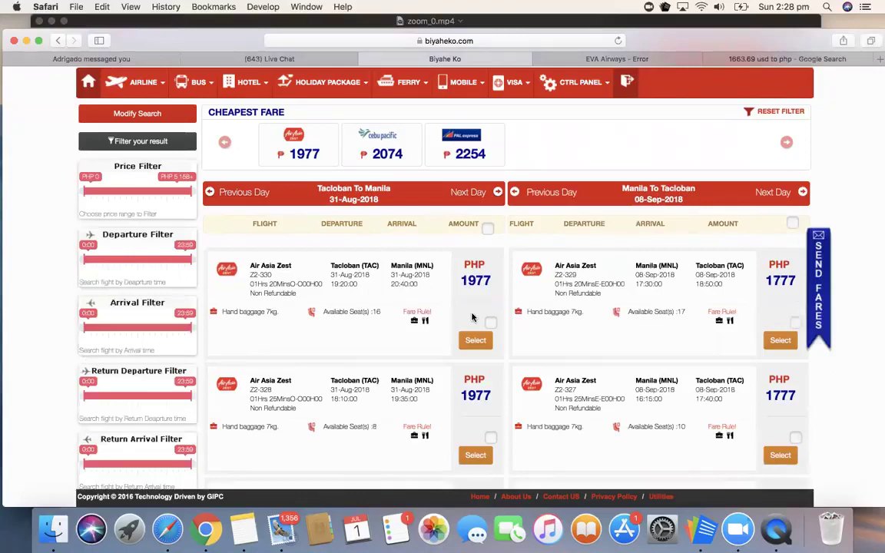
pyautogui.scroll(-3, 446, 338)
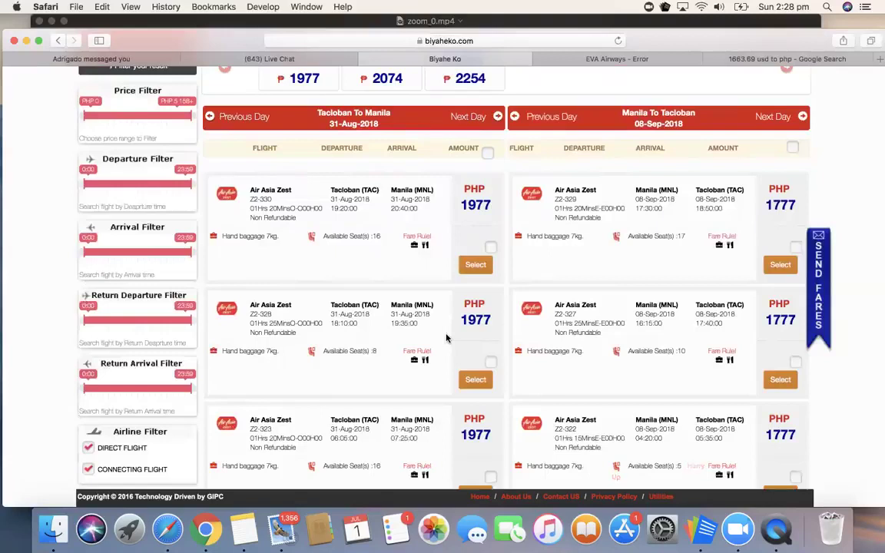
pyautogui.scroll(-4, 446, 338)
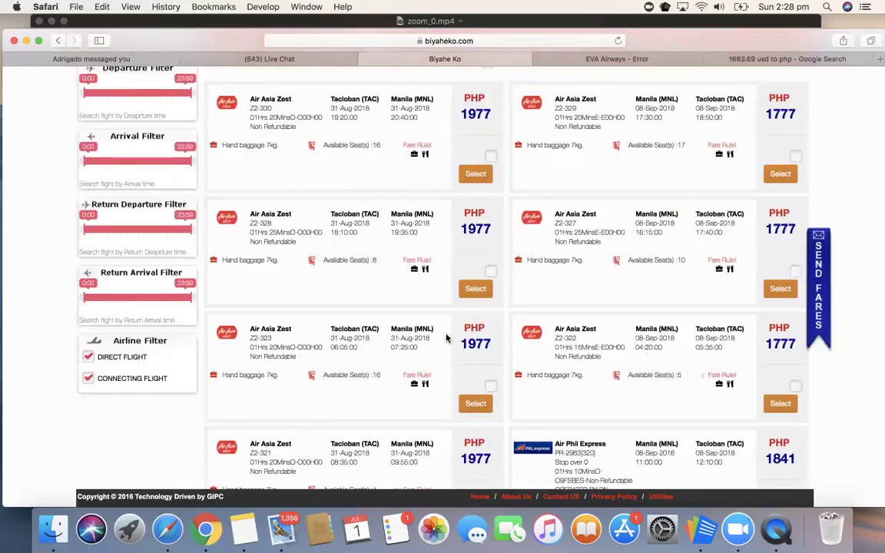
pyautogui.scroll(-2, 445, 338)
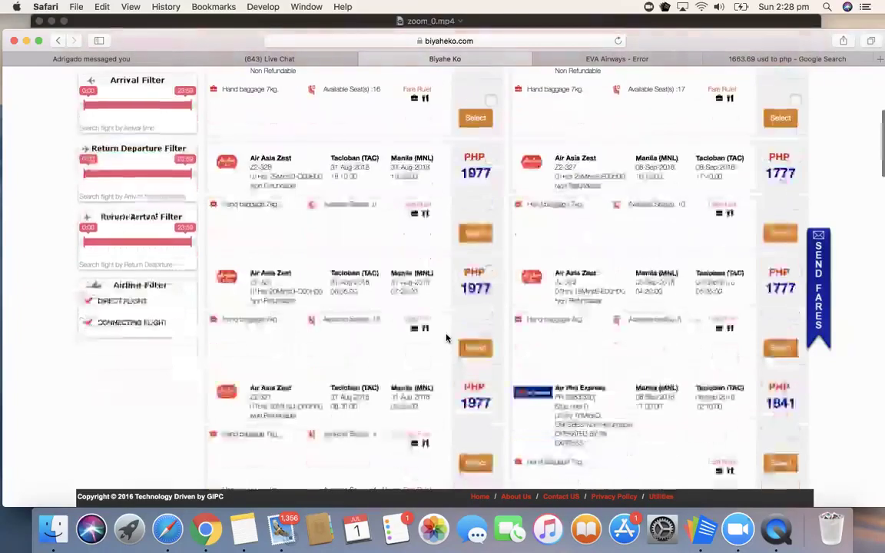
pyautogui.scroll(-5, 446, 338)
pyautogui.scroll(-10, 446, 338)
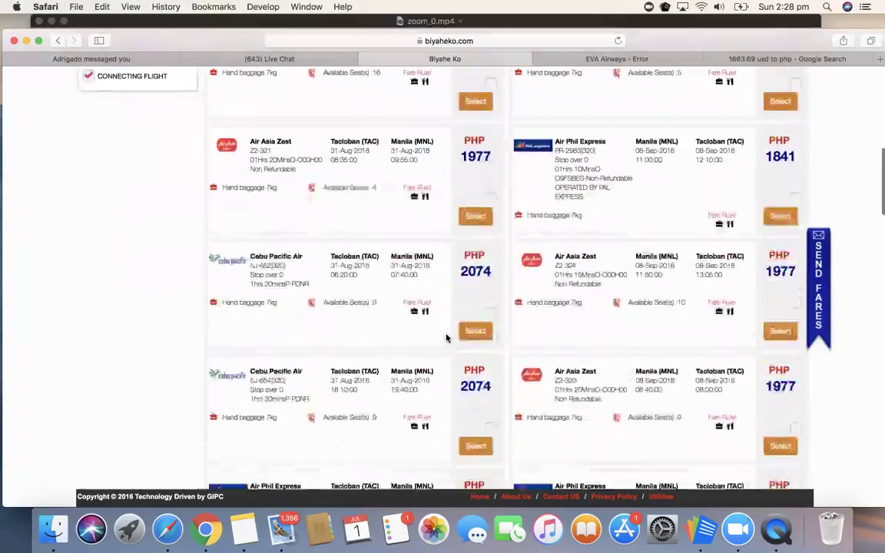
pyautogui.scroll(-15, 446, 338)
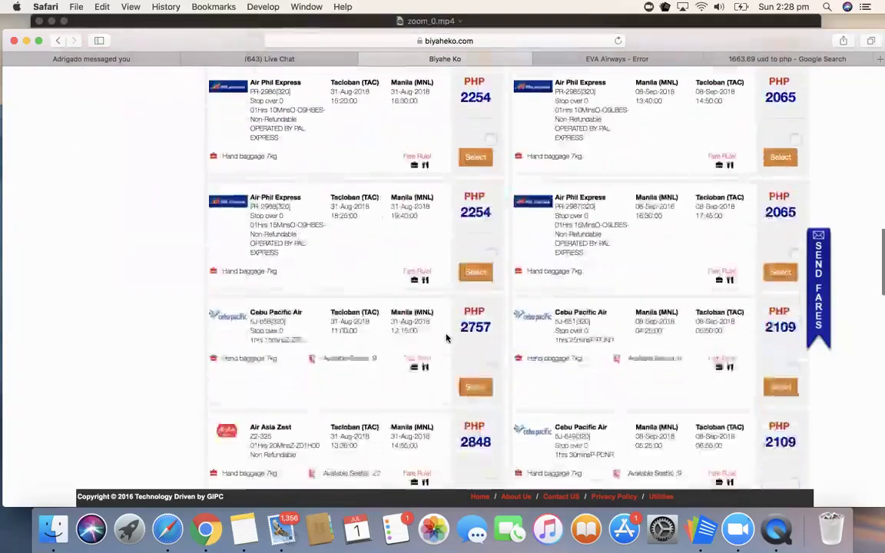
pyautogui.scroll(20, 446, 338)
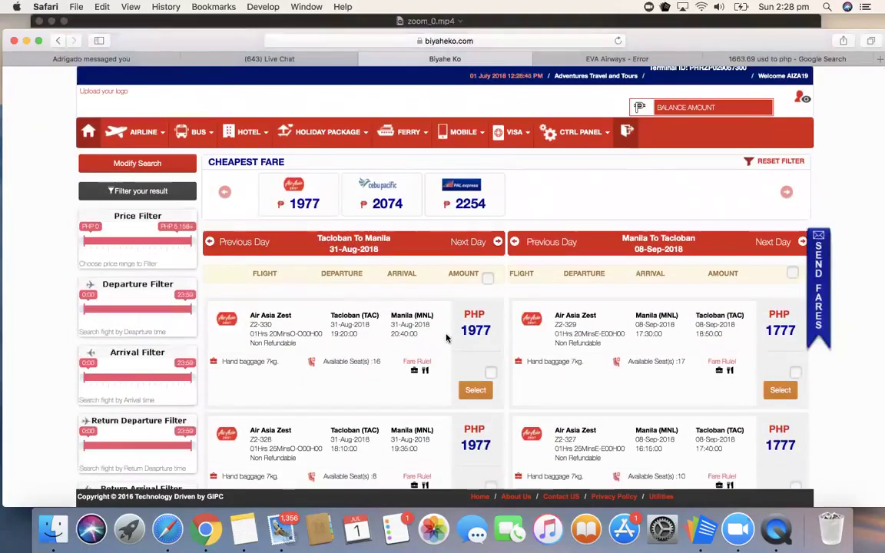
pyautogui.scroll(-2, 446, 338)
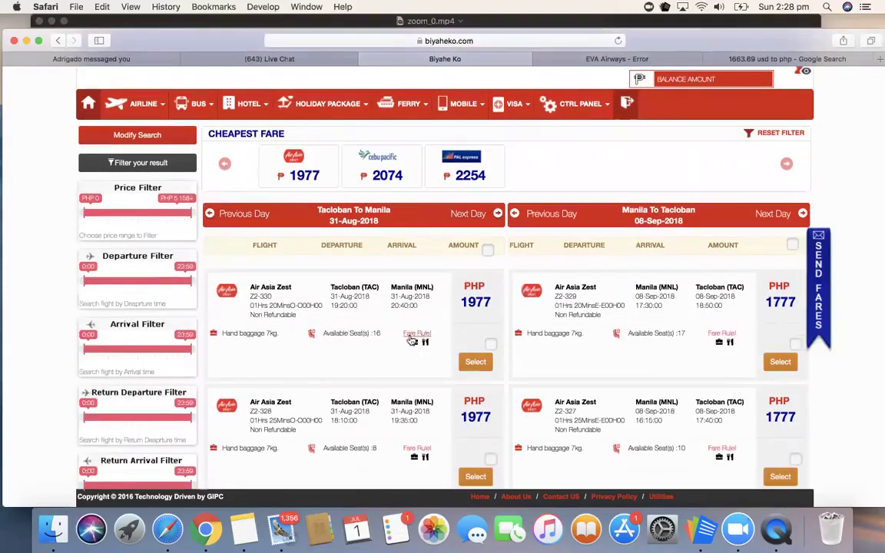
pyautogui.click(419, 335)
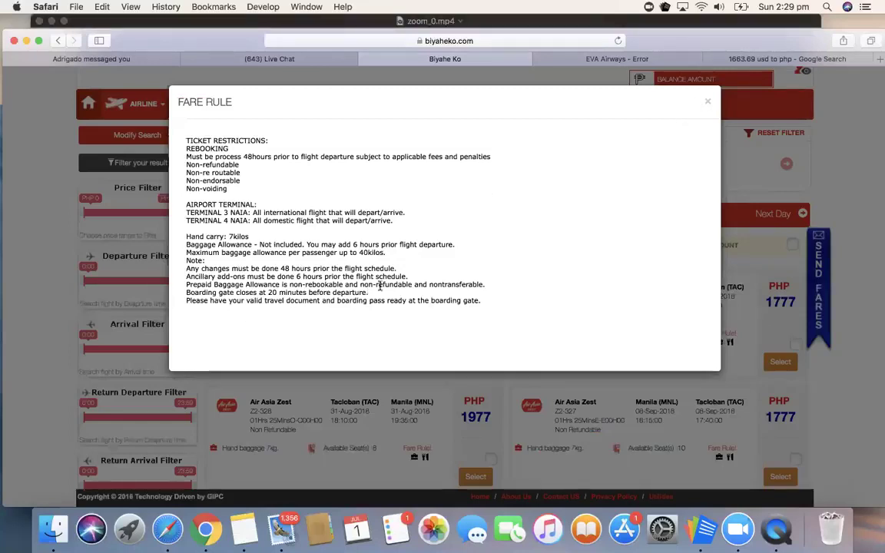
pyautogui.click(709, 102)
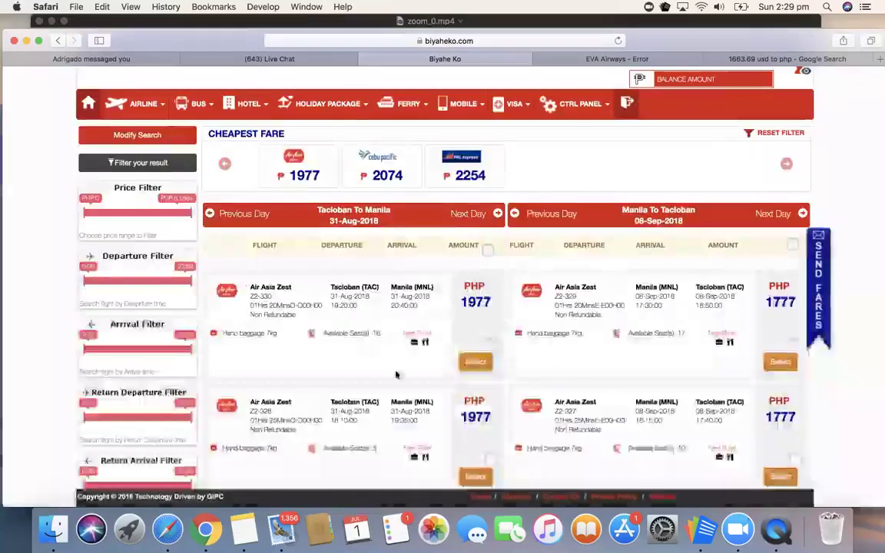
# Step: Pick the 19:20 Air Asia Zest Z2-330 Tacloban–Manila flight on 31 August at PHP 1977
pyautogui.scroll(-1, 414, 359)
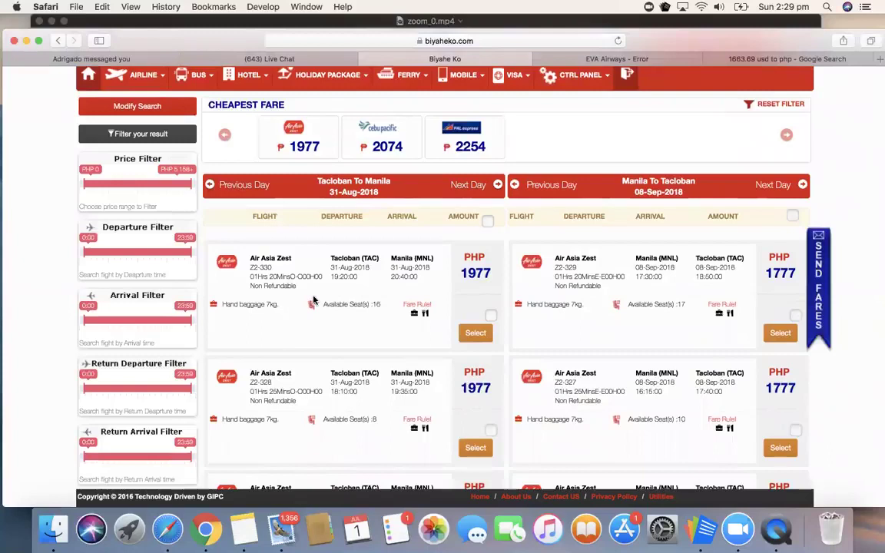
pyautogui.click(489, 315)
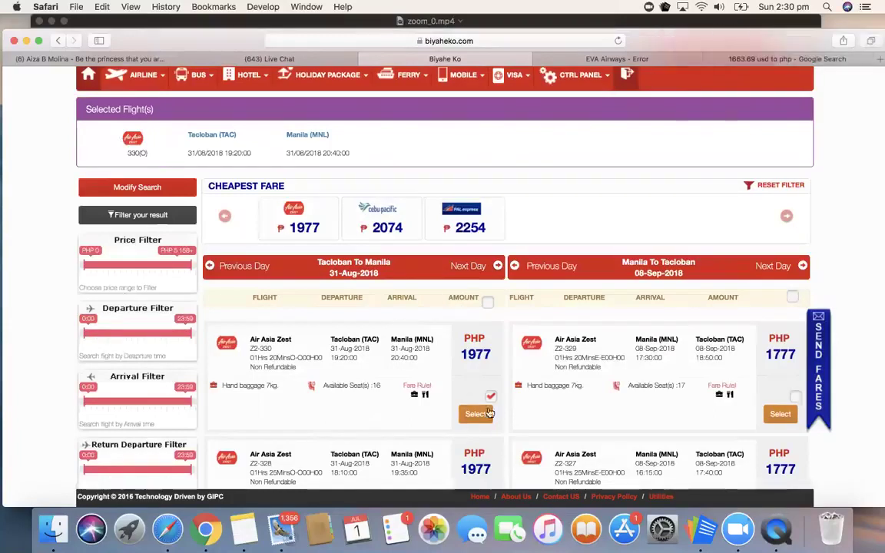
pyautogui.scroll(-5, 662, 422)
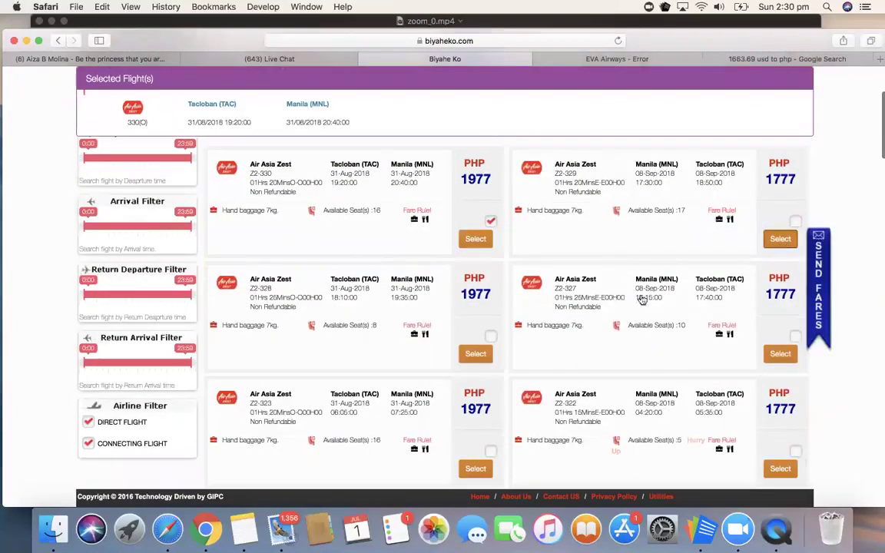
pyautogui.scroll(2, 706, 337)
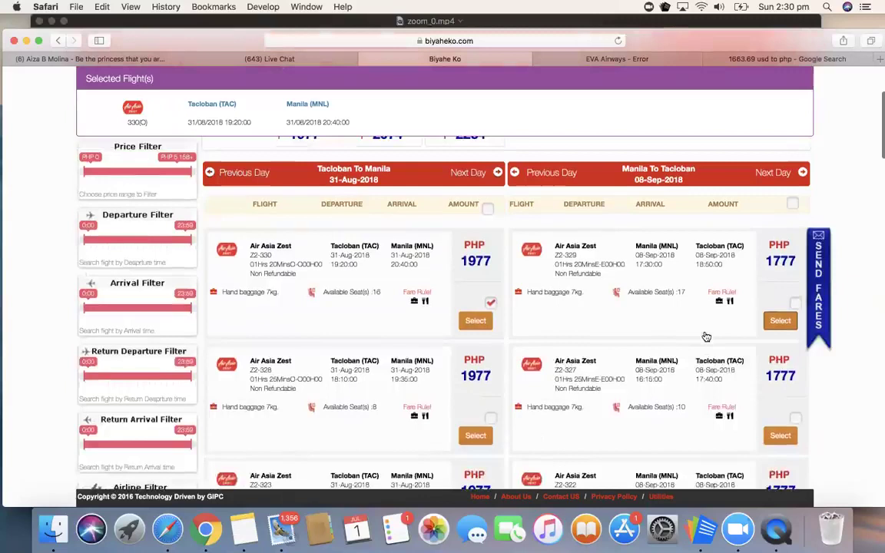
pyautogui.scroll(1, 706, 337)
# Step: Add the 17:30 Z2-329 return on 8 September, accept the revised fare, and book both flights
pyautogui.click(778, 351)
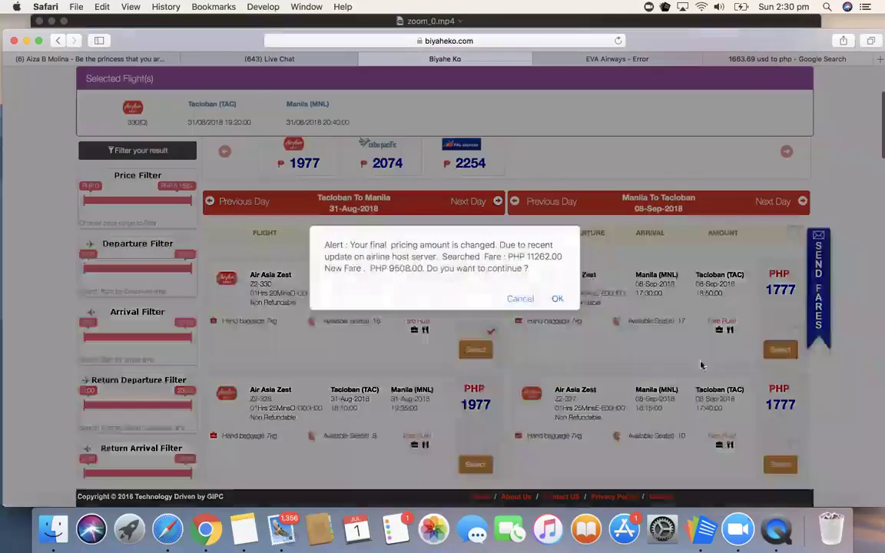
pyautogui.click(558, 300)
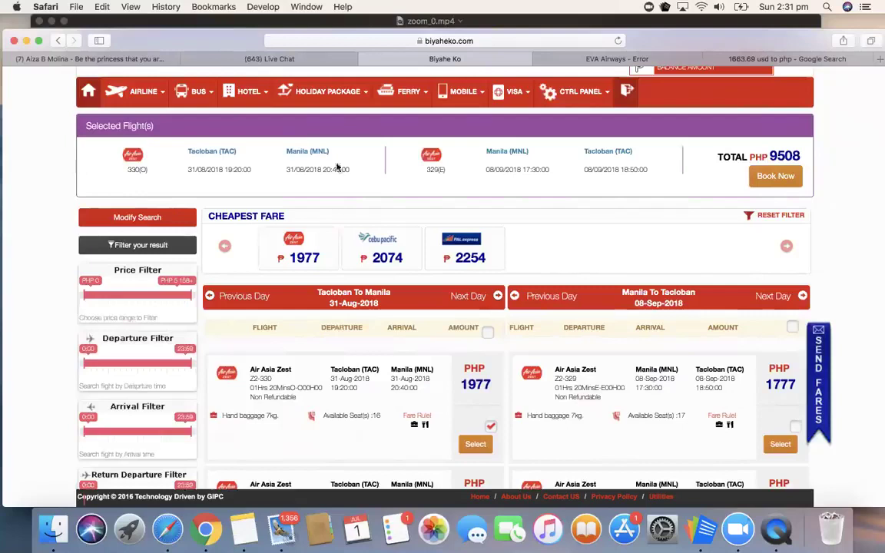
pyautogui.click(784, 176)
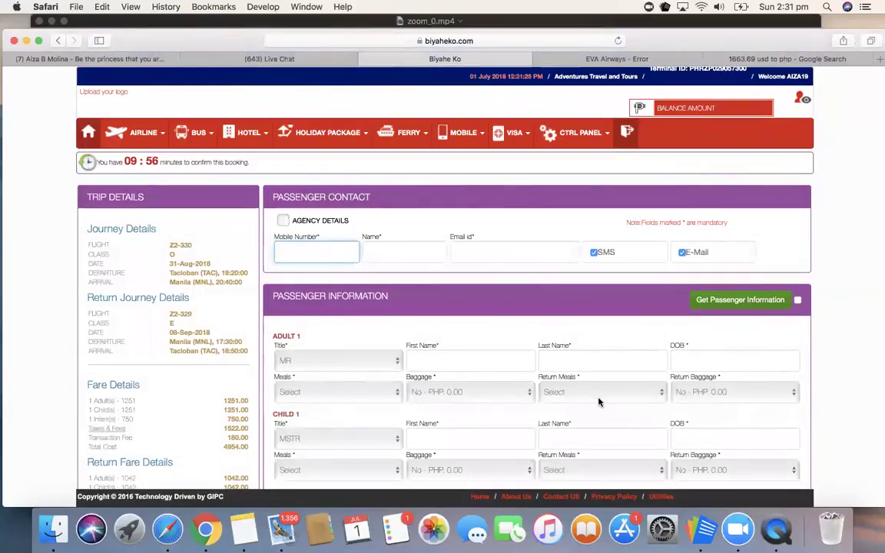
# Step: Use the agency's details as passenger contact and replace the mobile number with a new one
pyautogui.scroll(-2, 599, 401)
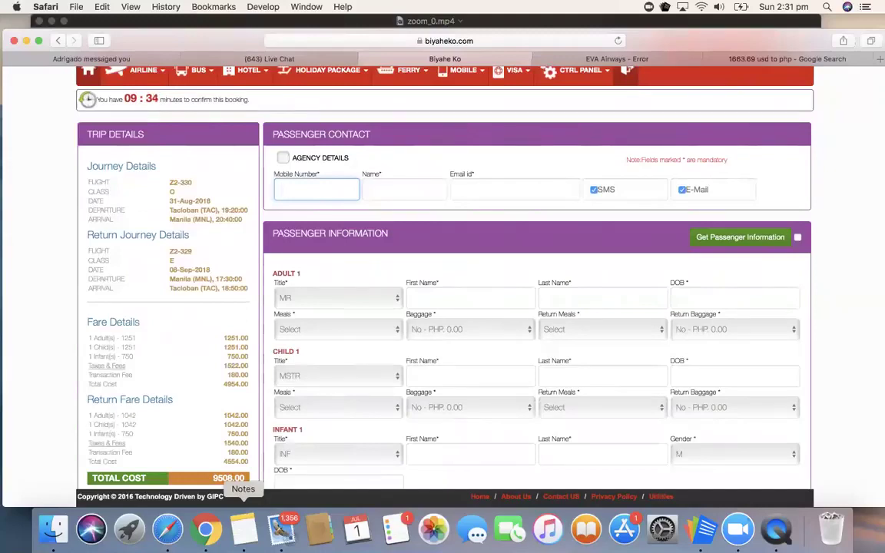
pyautogui.click(283, 158)
pyautogui.doubleClick(320, 193)
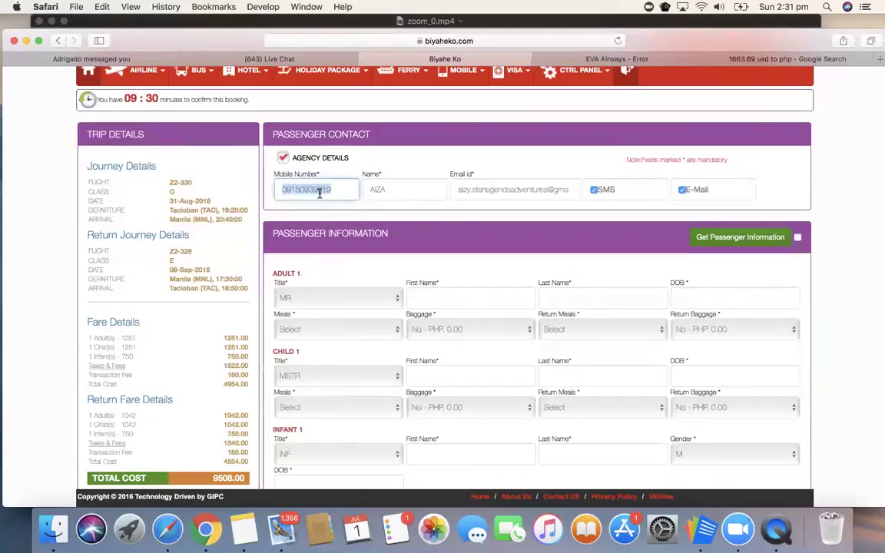
pyautogui.press('BackSpace')
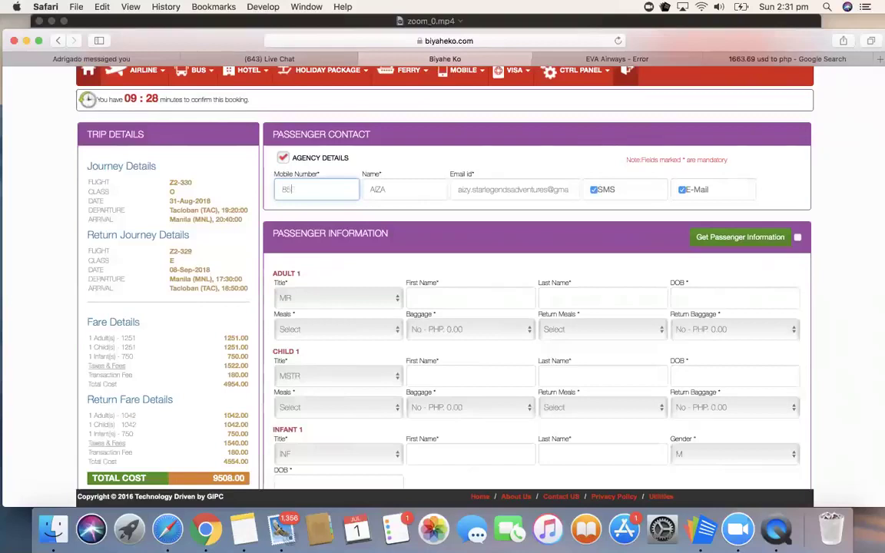
pyautogui.click(425, 190)
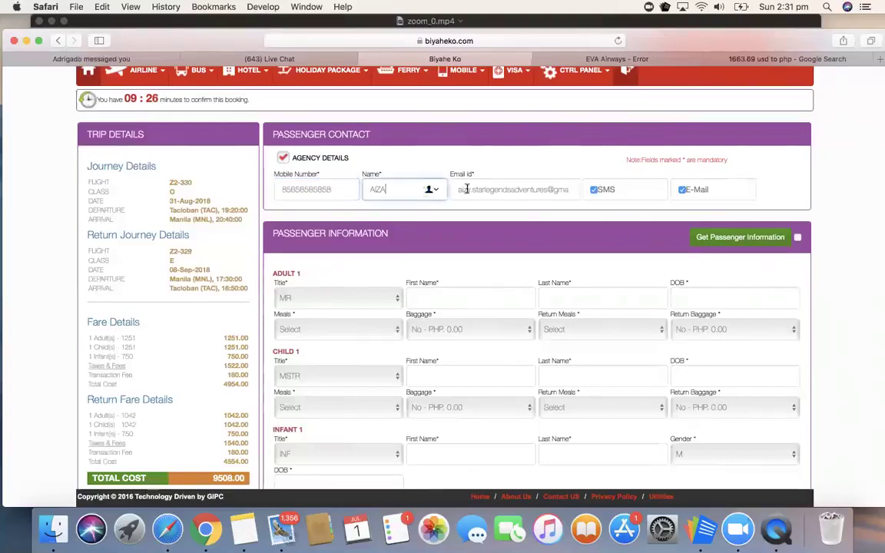
# Step: Correct the contact e-mail address so it ends in gmail.com
pyautogui.tripleClick(484, 189)
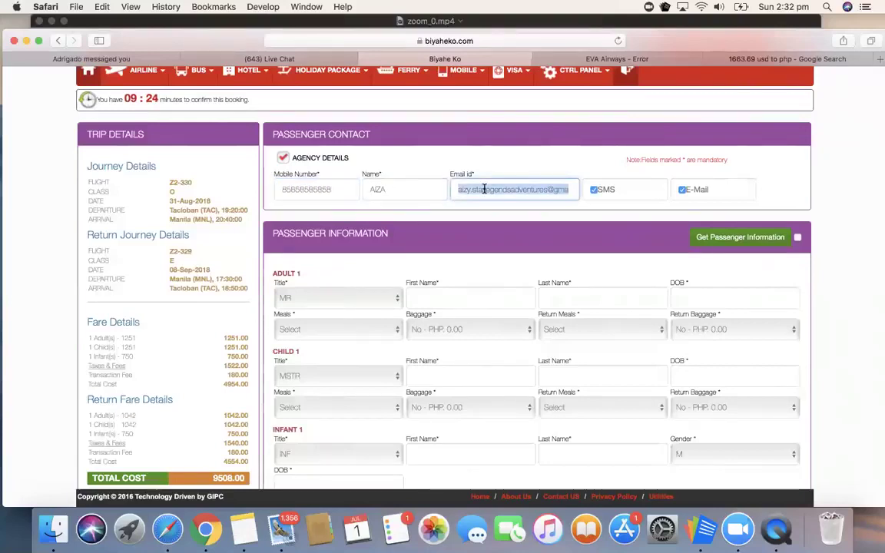
pyautogui.press('Right')
pyautogui.write('IL.COM')
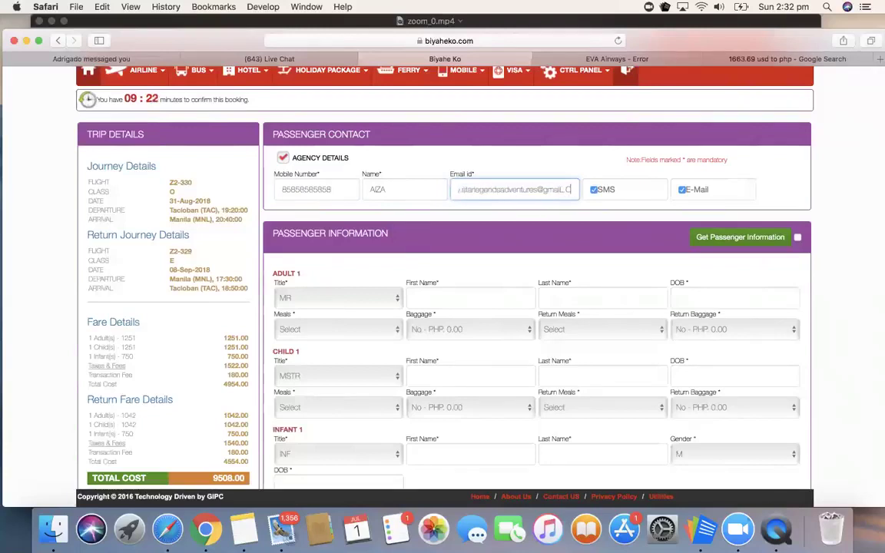
pyautogui.press('BackSpace')
pyautogui.press('BackSpace')
pyautogui.press('BackSpace')
pyautogui.press('BackSpace')
pyautogui.press('BackSpace')
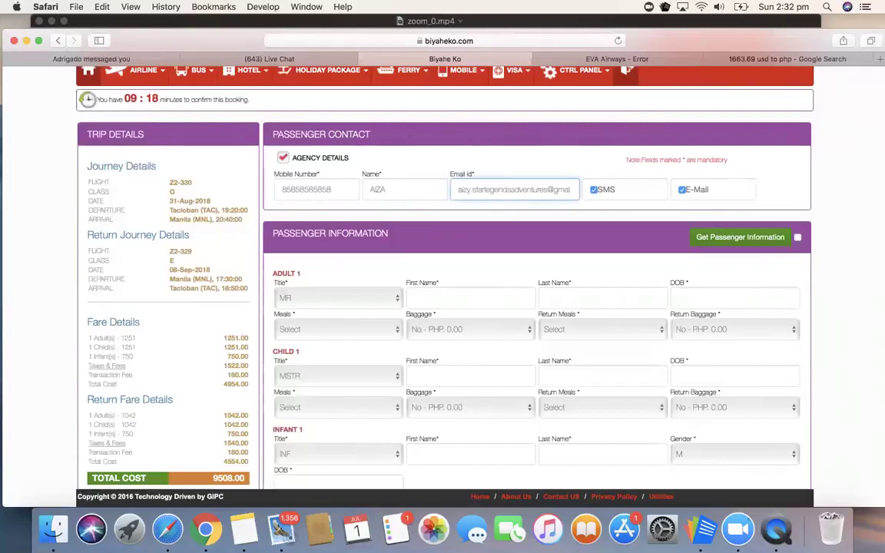
pyautogui.write('l.com')
pyautogui.scroll(-2, 343, 292)
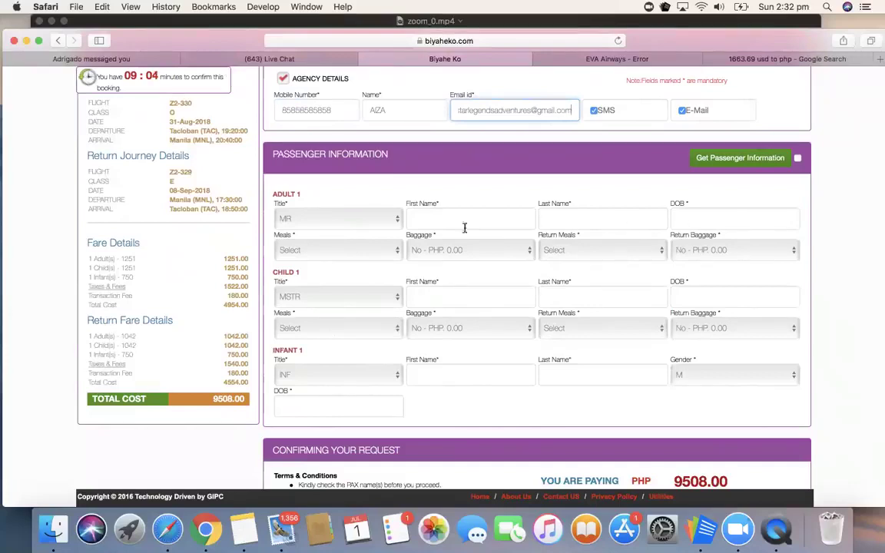
pyautogui.click(741, 218)
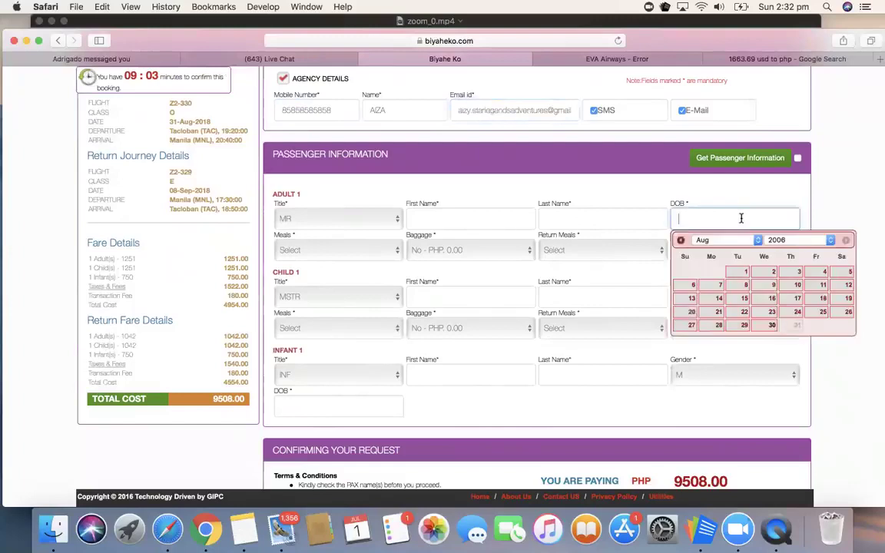
pyautogui.click(805, 241)
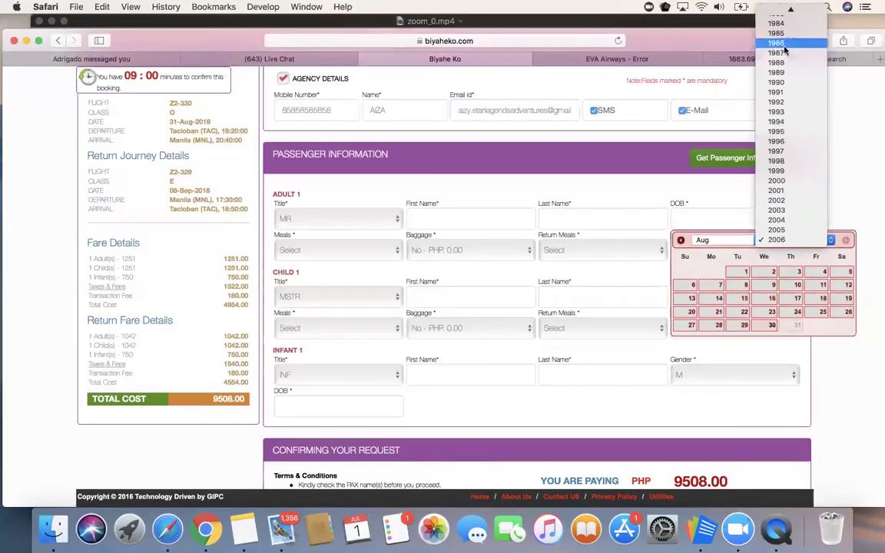
pyautogui.scroll(3, 784, 50)
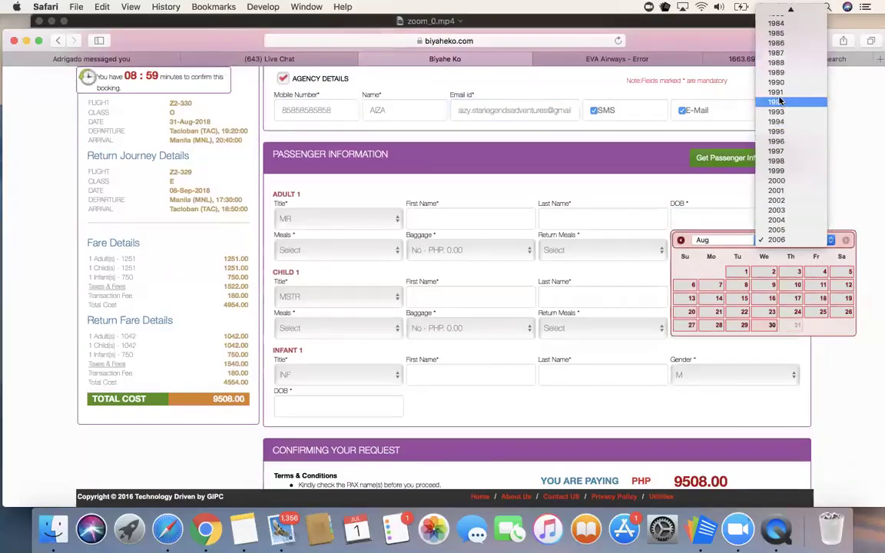
pyautogui.click(722, 244)
pyautogui.click(504, 275)
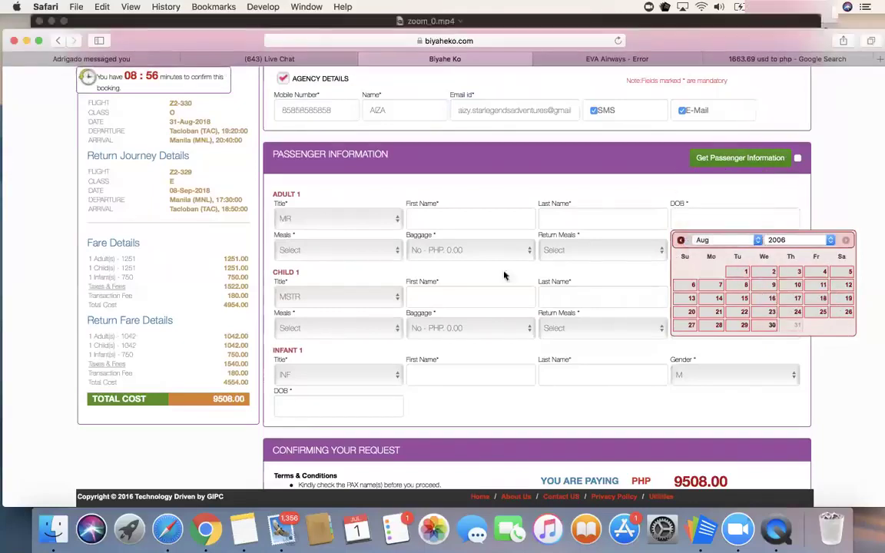
pyautogui.click(588, 192)
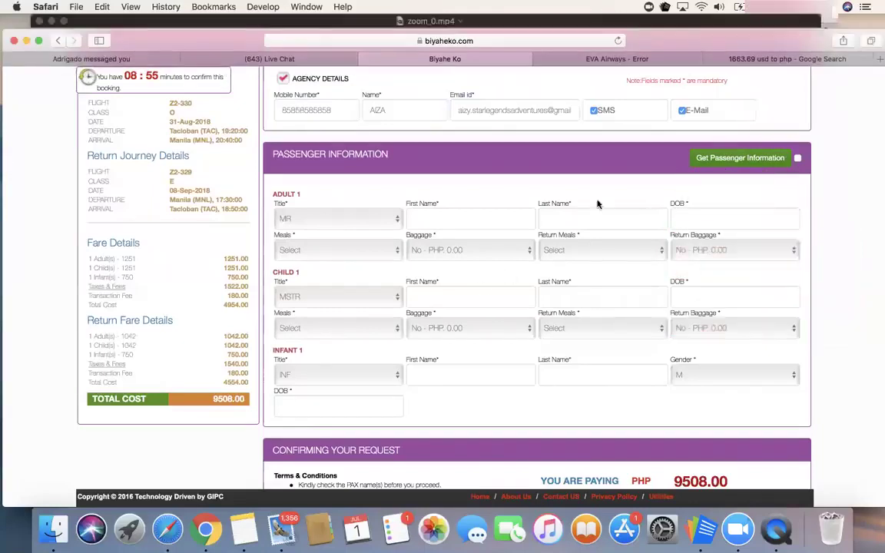
pyautogui.click(331, 251)
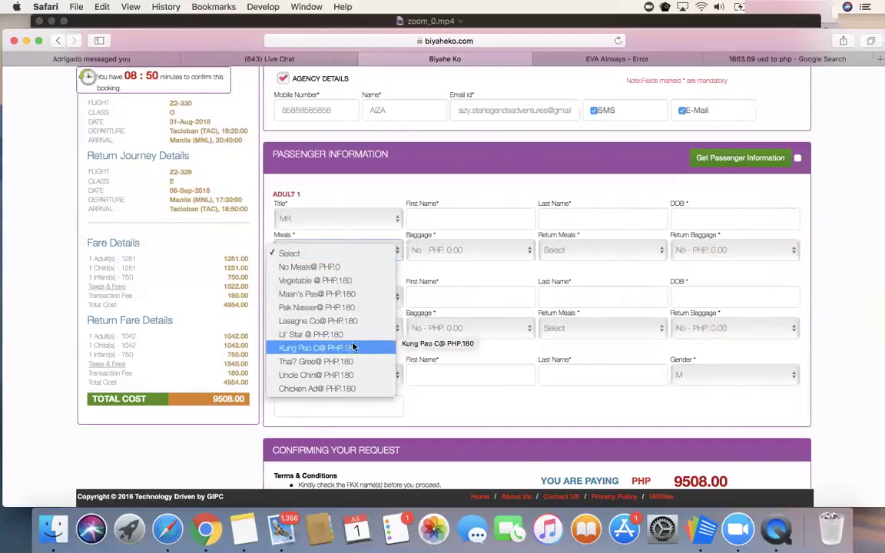
pyautogui.click(503, 190)
pyautogui.click(442, 250)
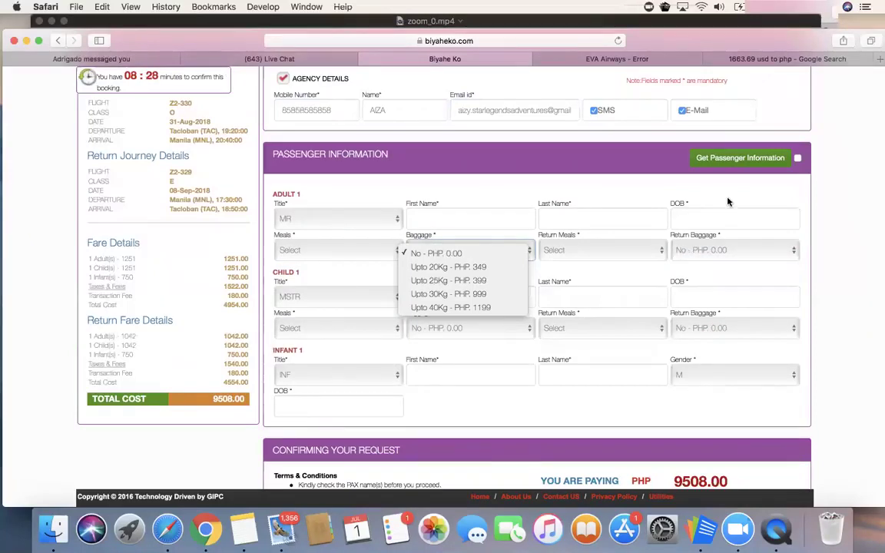
pyautogui.click(747, 257)
pyautogui.click(746, 252)
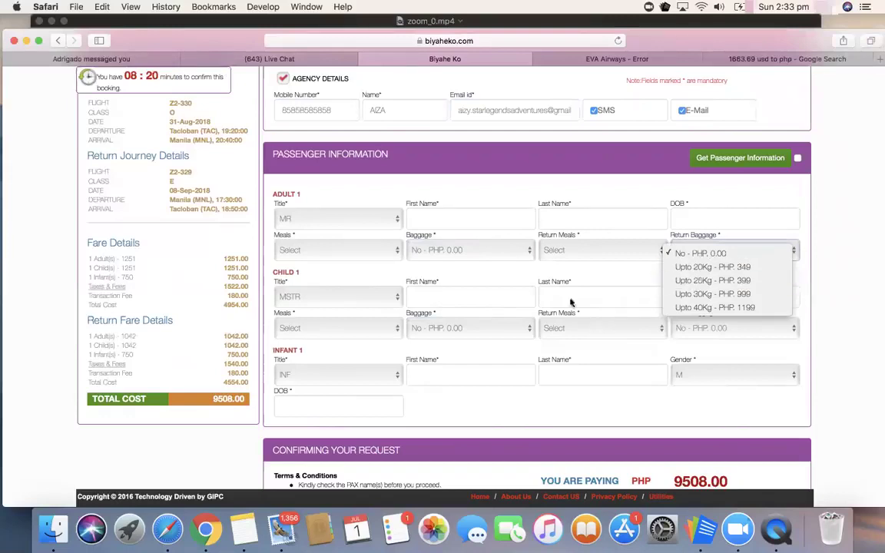
# Step: Set Adult 1's Baggage and Return Baggage both to 'Upto 20Kg - PHP. 349'
pyautogui.click(202, 357)
pyautogui.scroll(2, 203, 357)
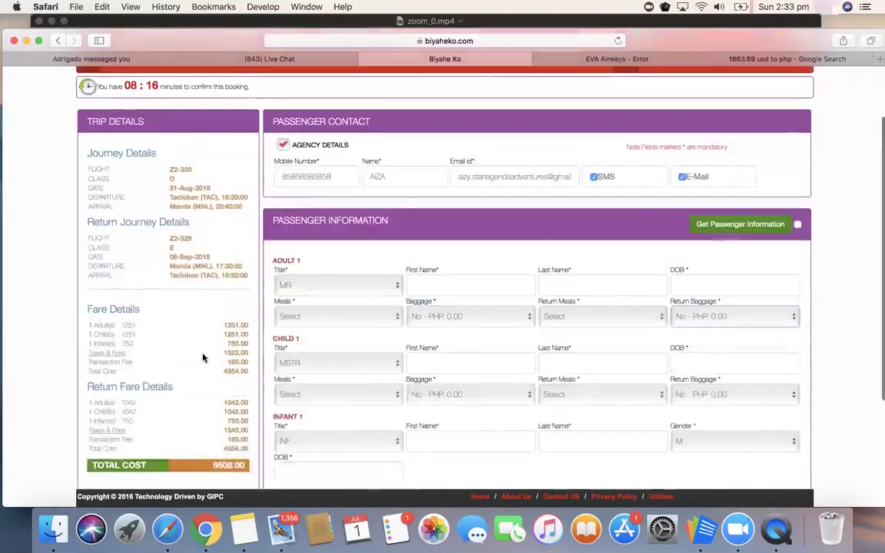
pyautogui.scroll(-5, 203, 357)
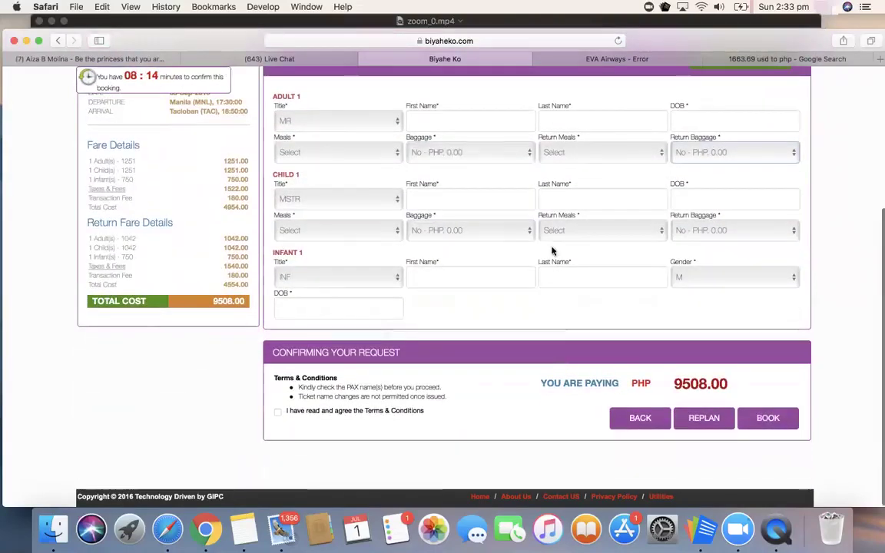
pyautogui.click(470, 152)
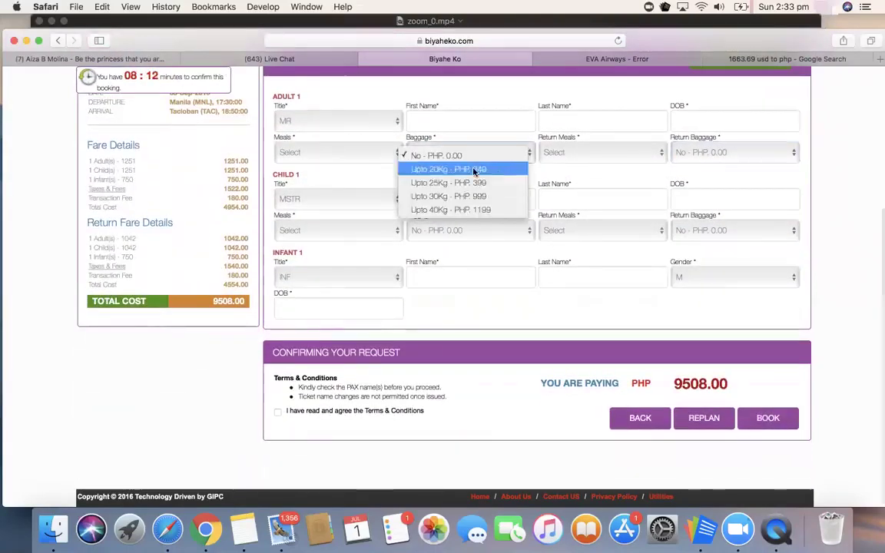
pyautogui.click(476, 168)
pyautogui.click(705, 150)
pyautogui.click(712, 169)
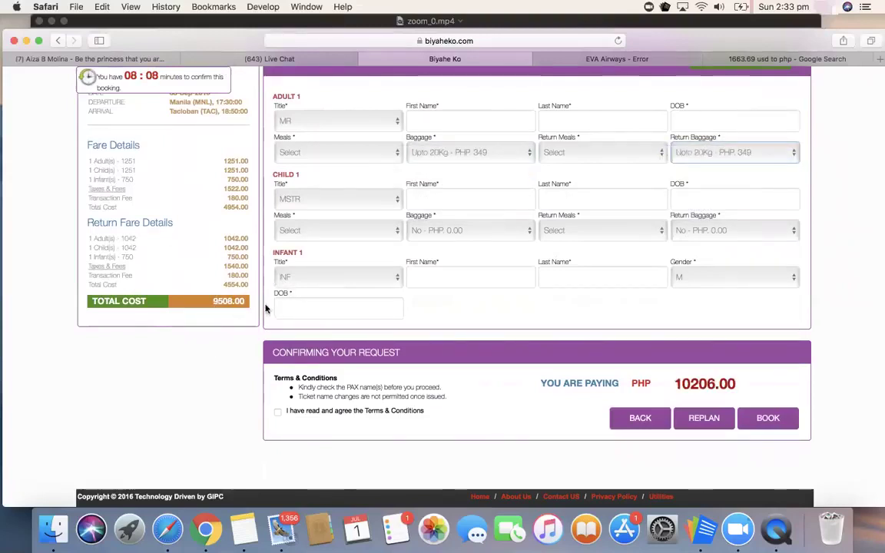
pyautogui.scroll(2, 215, 251)
pyautogui.scroll(2, 213, 251)
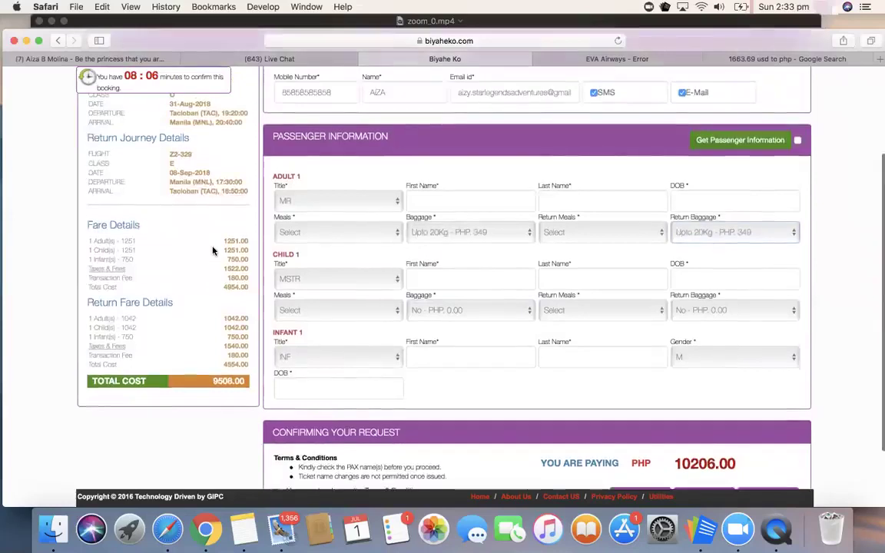
pyautogui.scroll(-3, 230, 276)
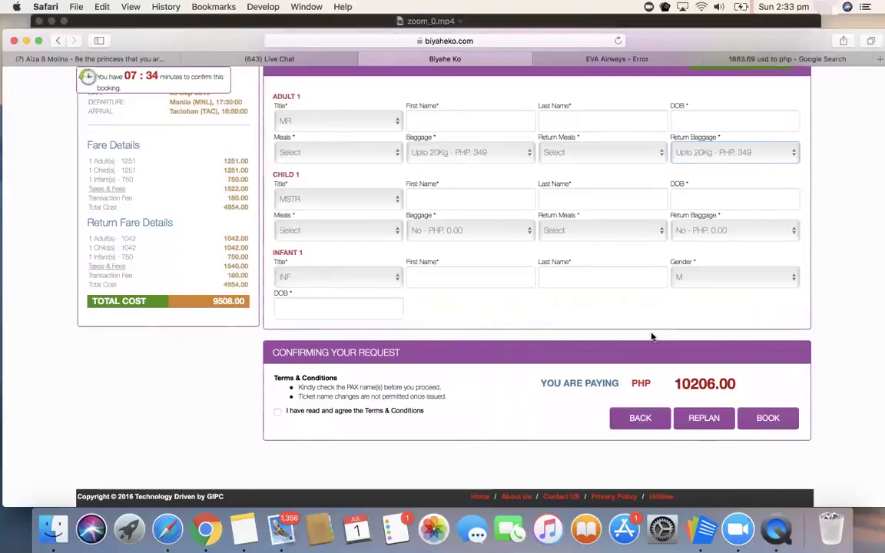
# Step: Agree to the booking's Terms & Conditions
pyautogui.click(278, 411)
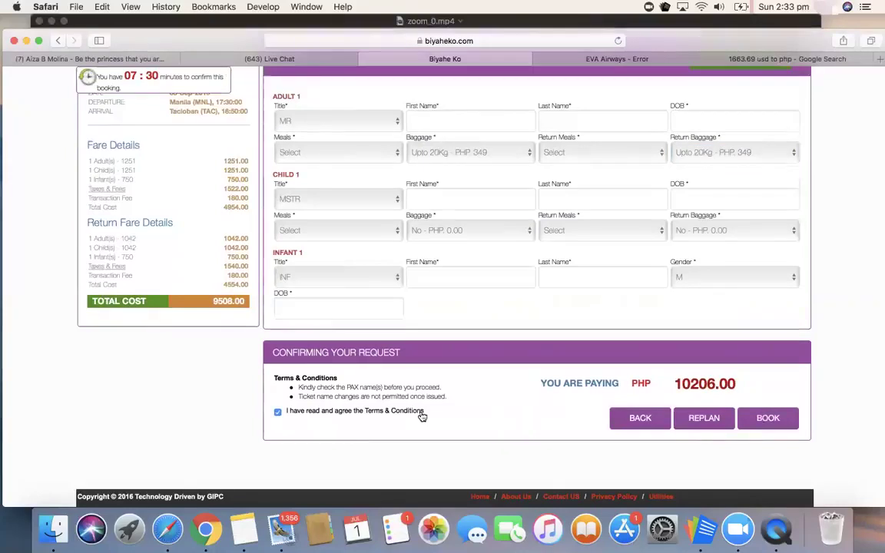
pyautogui.scroll(2, 400, 297)
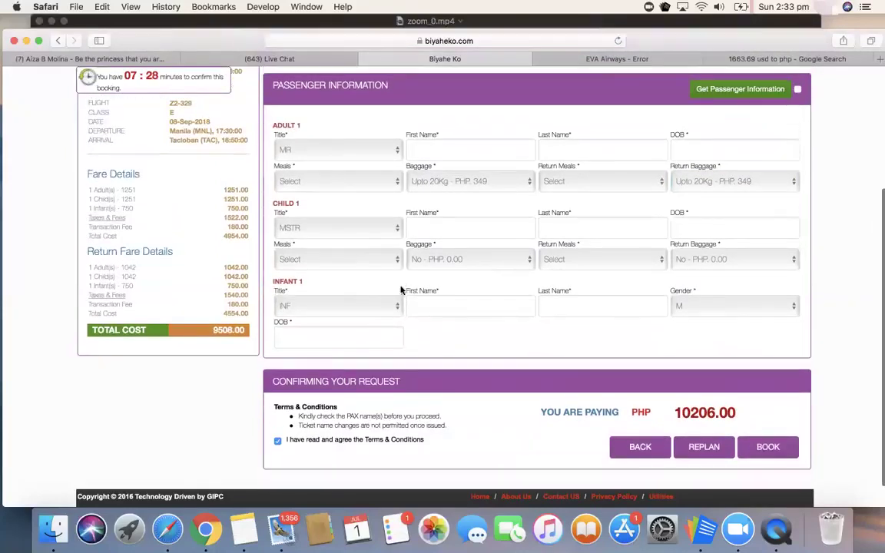
pyautogui.scroll(-2, 741, 332)
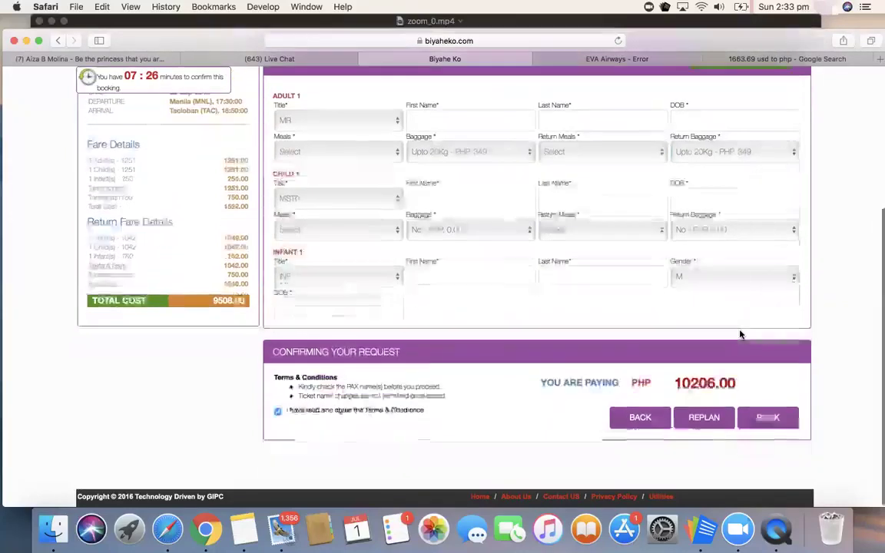
# Step: Go to the AIRLINE > TICKET HISTORY page
pyautogui.scroll(1, 741, 333)
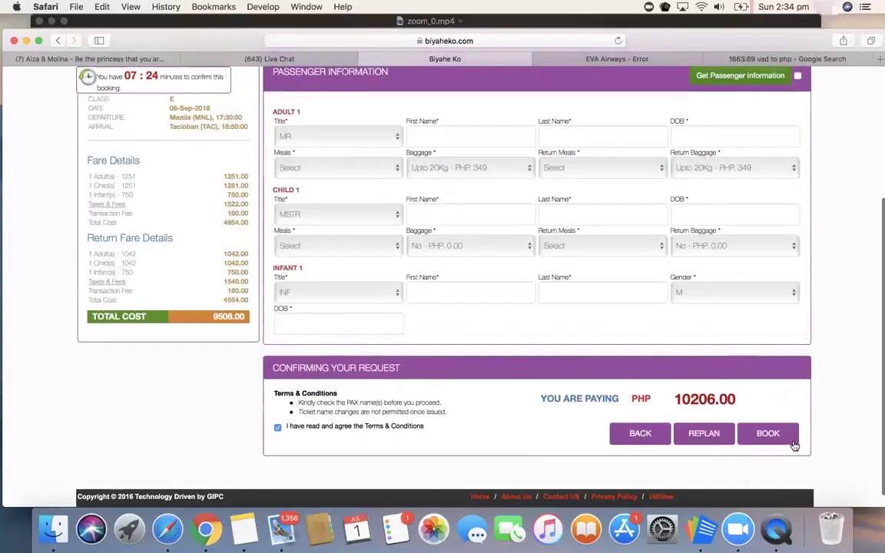
pyautogui.scroll(5, 573, 242)
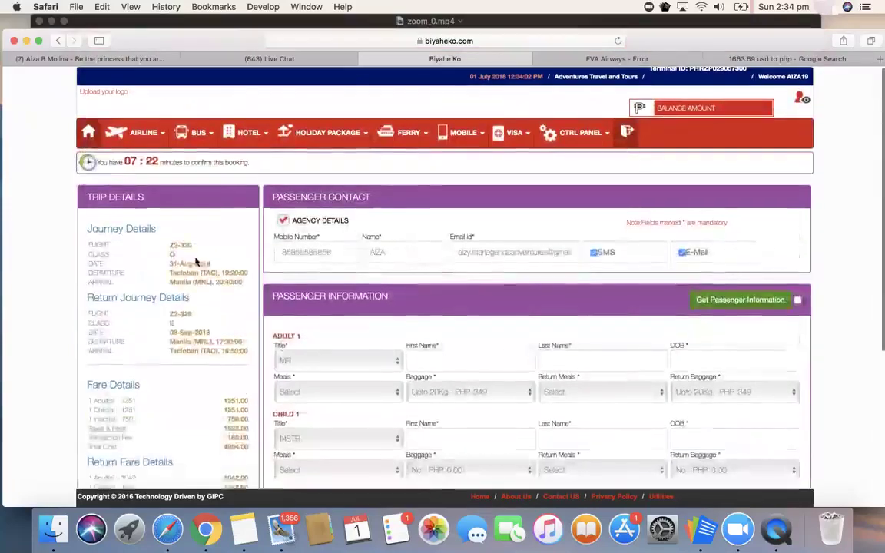
pyautogui.click(146, 138)
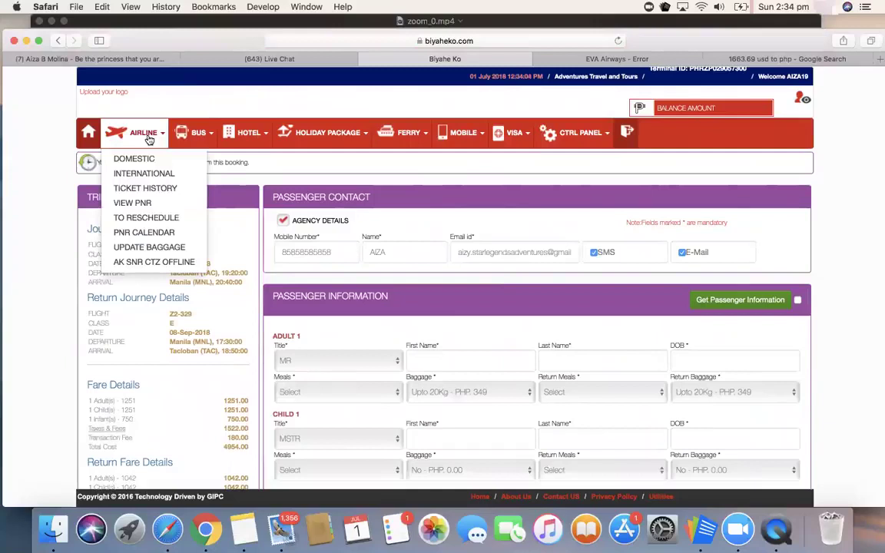
pyautogui.click(160, 190)
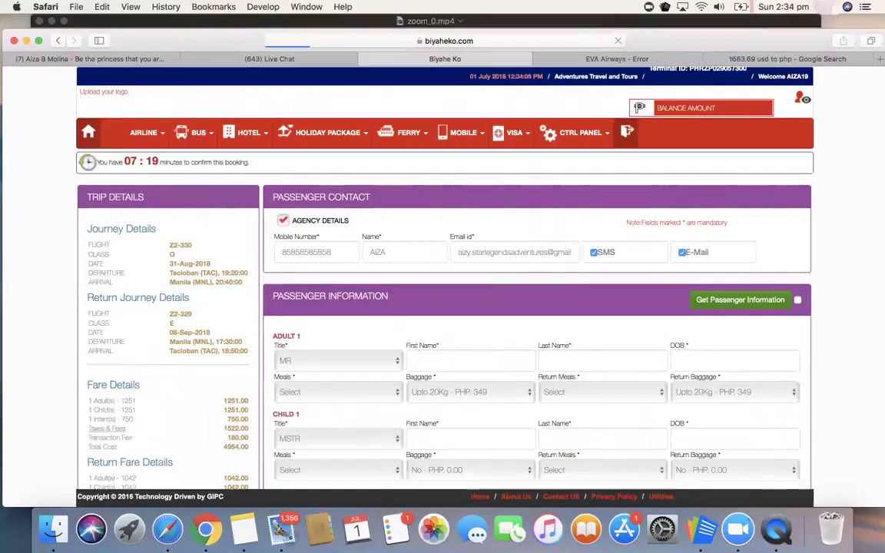